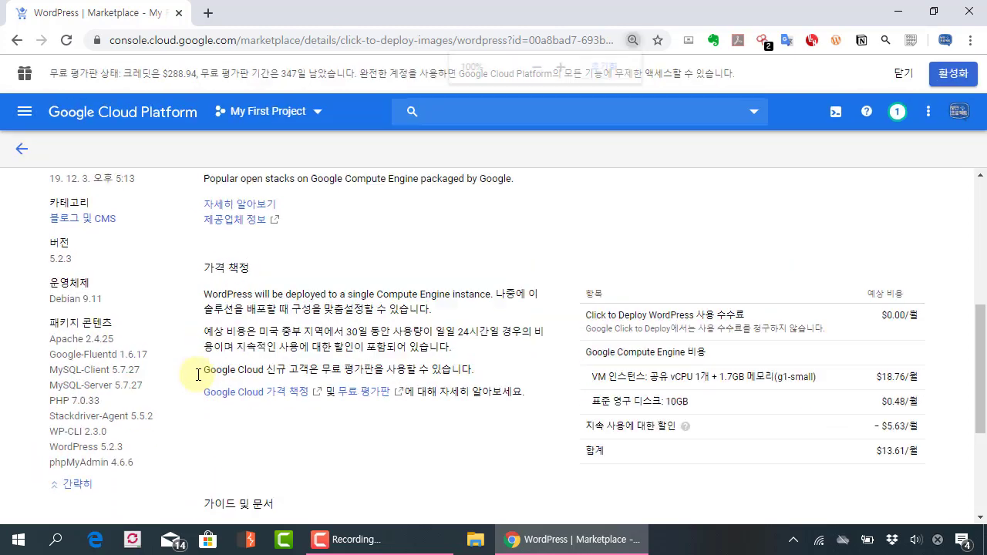
{"action": "key", "text": "ctrl+plus"}
{"action": "scroll", "coordinate": [200, 376], "scroll_direction": "down", "scroll_amount": 1}
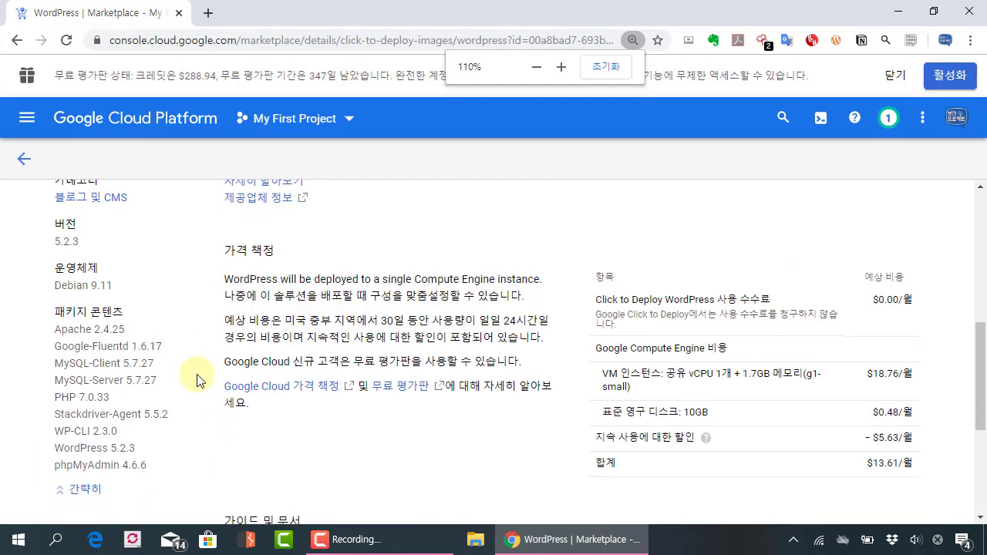
{"action": "mouse_move", "coordinate": [41, 257]}
{"action": "left_mouse_down"}
{"action": "mouse_move", "coordinate": [174, 408]}
{"action": "mouse_move", "coordinate": [206, 461]}
{"action": "left_mouse_up"}
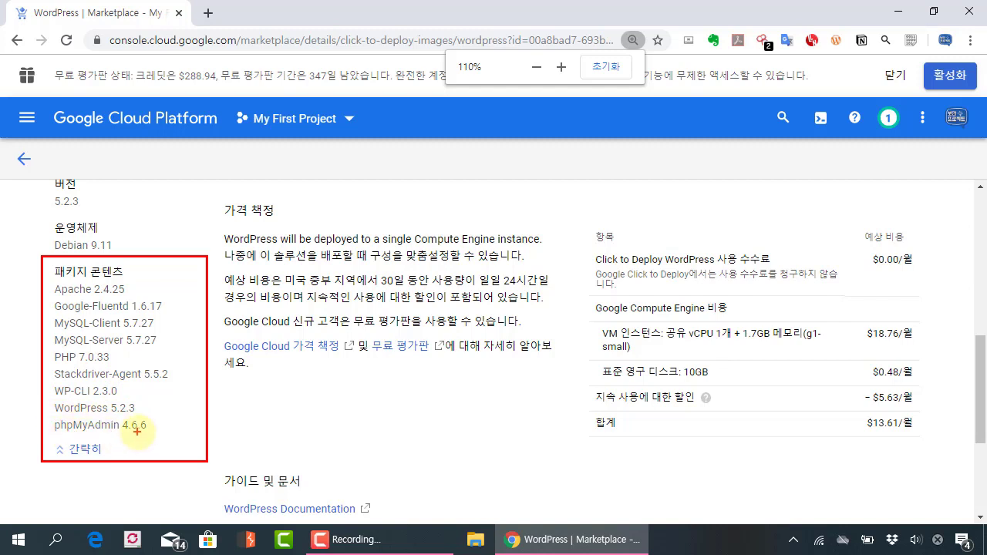
{"action": "mouse_move", "coordinate": [158, 215]}
{"action": "left_mouse_down"}
{"action": "mouse_move", "coordinate": [162, 262]}
{"action": "mouse_move", "coordinate": [190, 222]}
{"action": "left_mouse_up"}
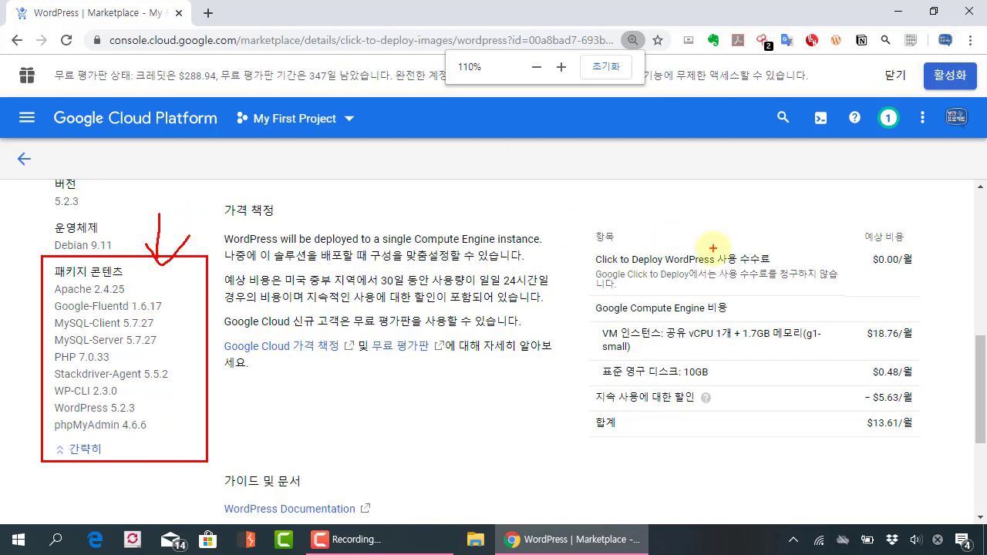
{"action": "mouse_move", "coordinate": [569, 204]}
{"action": "left_mouse_down"}
{"action": "mouse_move", "coordinate": [926, 385]}
{"action": "mouse_move", "coordinate": [941, 444]}
{"action": "left_mouse_up"}
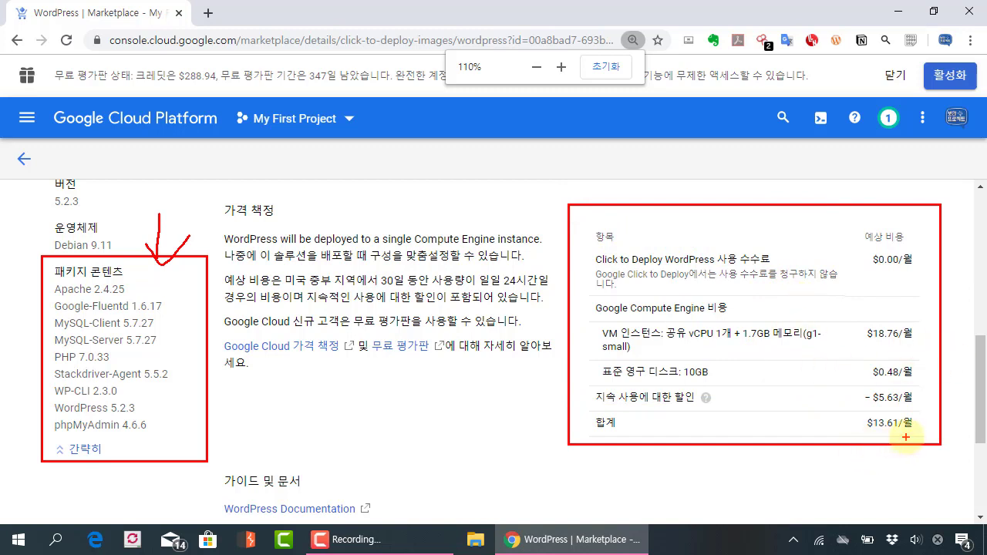
{"action": "mouse_move", "coordinate": [914, 434]}
{"action": "left_mouse_down"}
{"action": "mouse_move", "coordinate": [925, 418]}
{"action": "mouse_move", "coordinate": [851, 429]}
{"action": "left_mouse_up"}
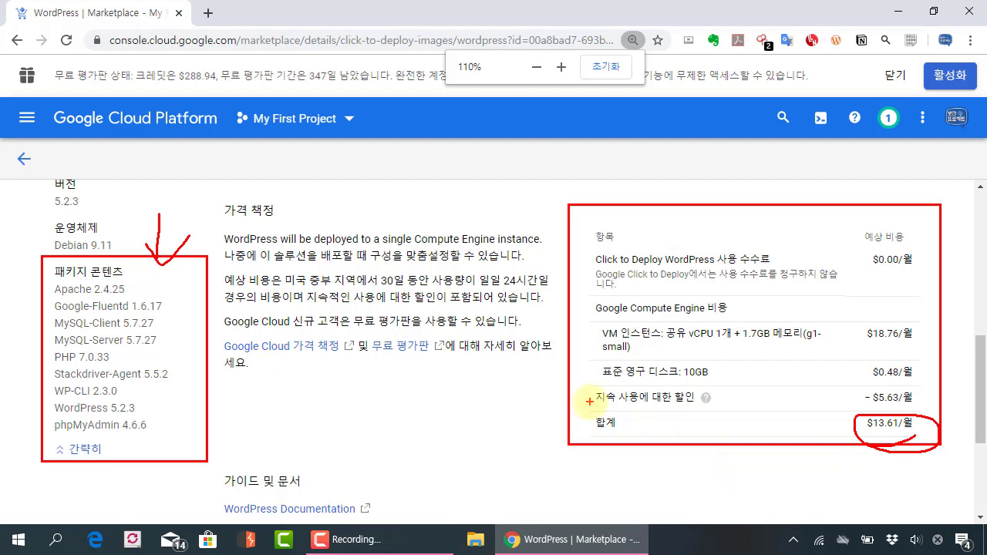
{"action": "key", "text": "Escape"}
{"action": "scroll", "coordinate": [487, 368], "scroll_direction": "up", "scroll_amount": 1}
{"action": "scroll", "coordinate": [432, 323], "scroll_direction": "up", "scroll_amount": 3}
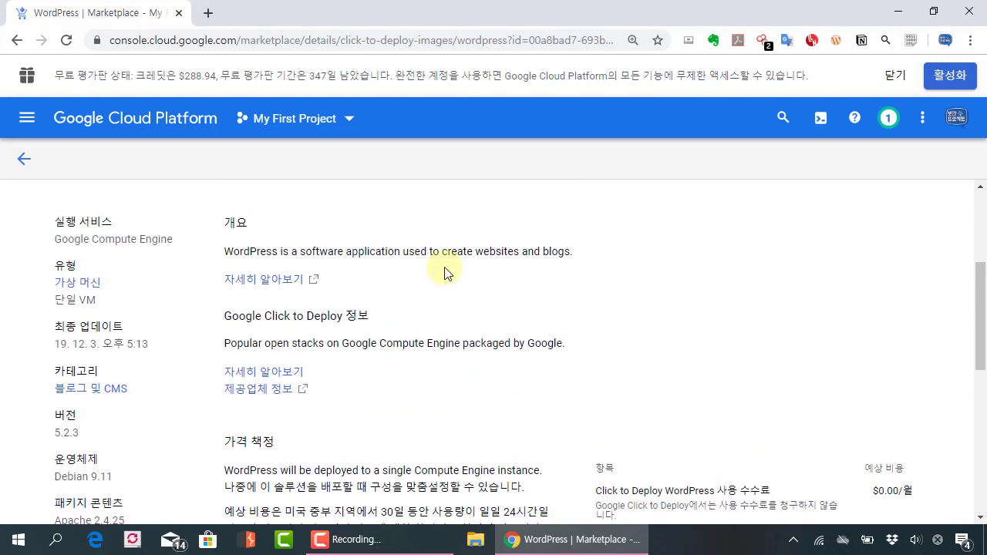
{"action": "scroll", "coordinate": [430, 347], "scroll_direction": "up", "scroll_amount": 2}
{"action": "scroll", "coordinate": [429, 345], "scroll_direction": "up", "scroll_amount": 2}
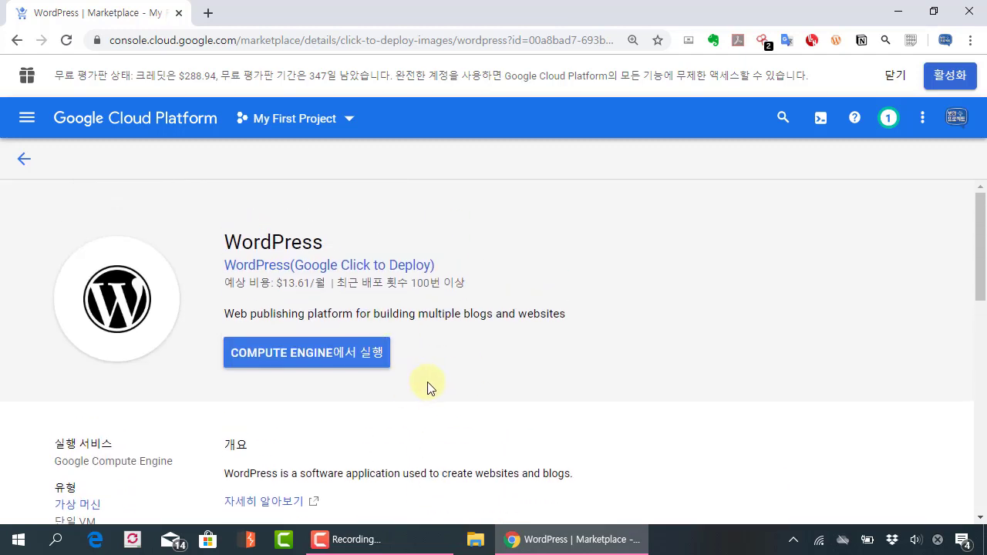
Step: Start a Compute Engine WordPress deployment and dismiss the free-trial notice
{"action": "left_click", "coordinate": [351, 360]}
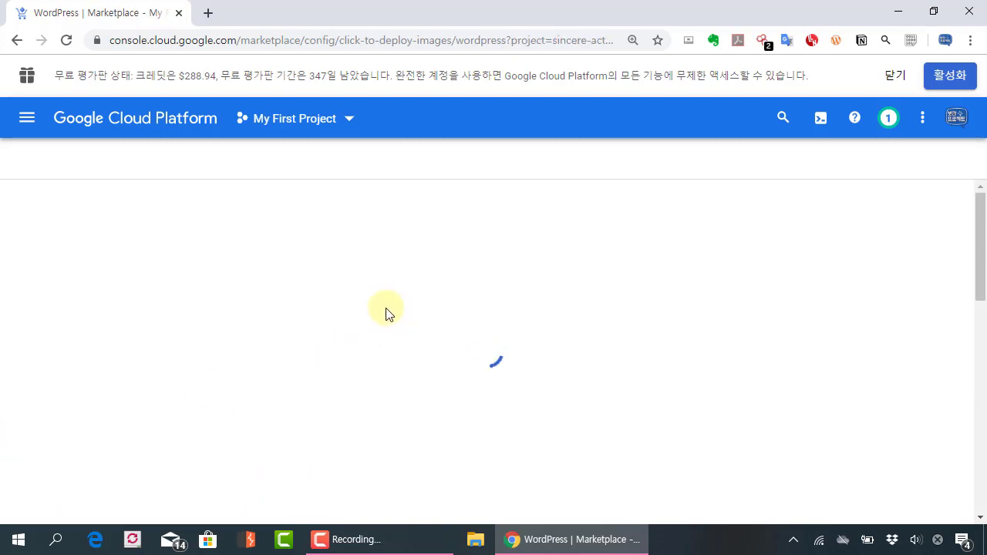
{"action": "key", "text": "ctrl+0"}
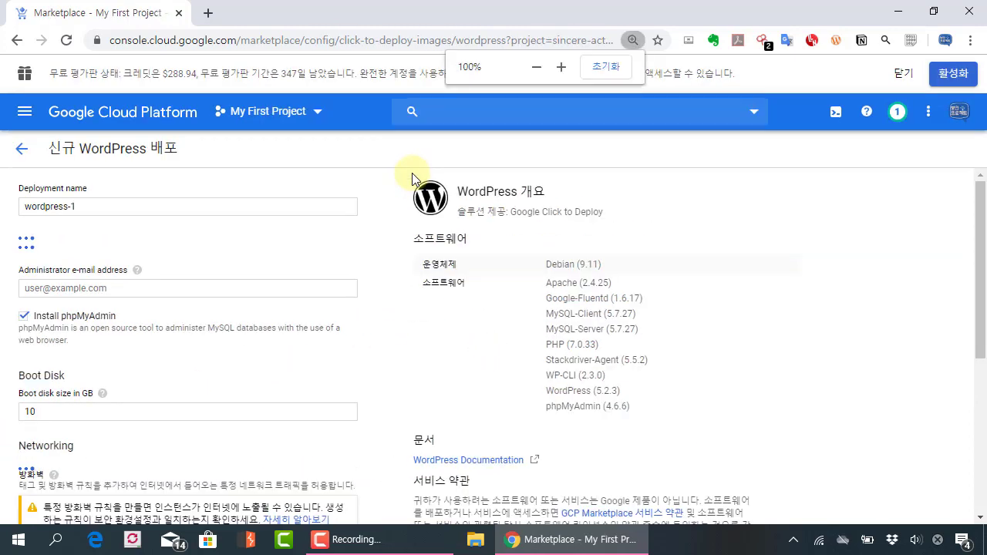
{"action": "key", "text": "ctrl+plus"}
{"action": "key", "text": "ctrl+plus"}
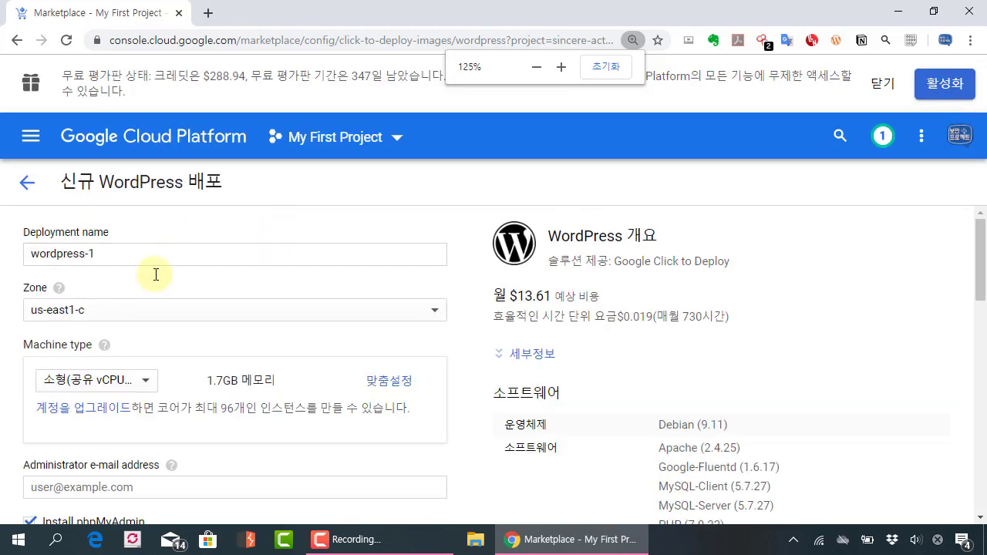
{"action": "scroll", "coordinate": [254, 274], "scroll_direction": "down", "scroll_amount": 1}
{"action": "scroll", "coordinate": [231, 266], "scroll_direction": "down", "scroll_amount": 1}
{"action": "scroll", "coordinate": [269, 262], "scroll_direction": "up", "scroll_amount": 2}
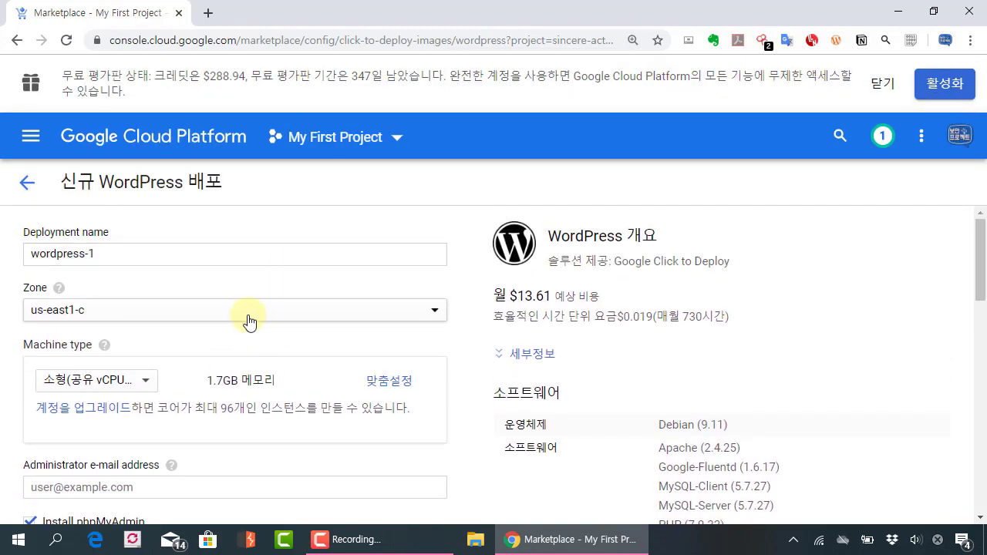
{"action": "left_click", "coordinate": [882, 83]}
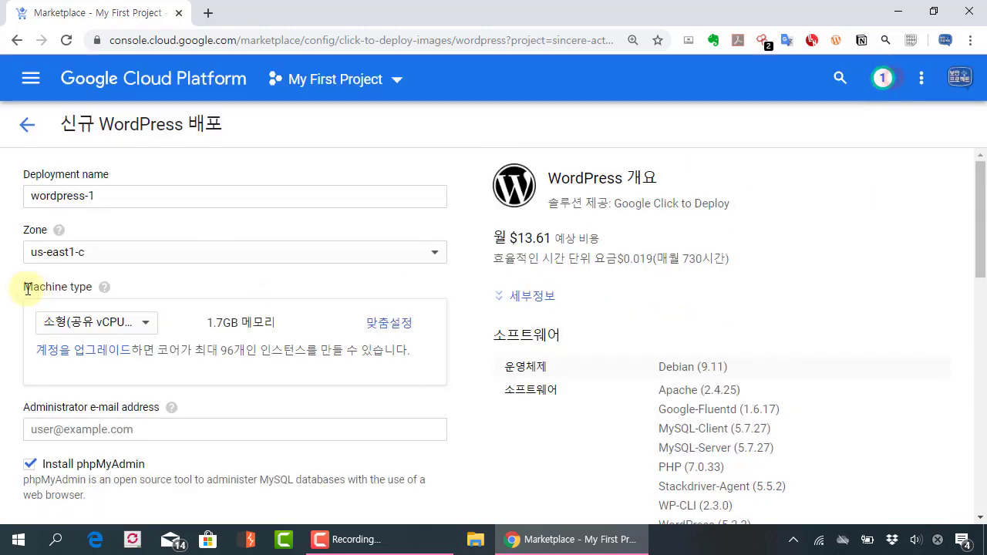
Step: Keep us-east1-c as the deployment zone
{"action": "left_click", "coordinate": [73, 258]}
{"action": "left_click", "coordinate": [190, 256]}
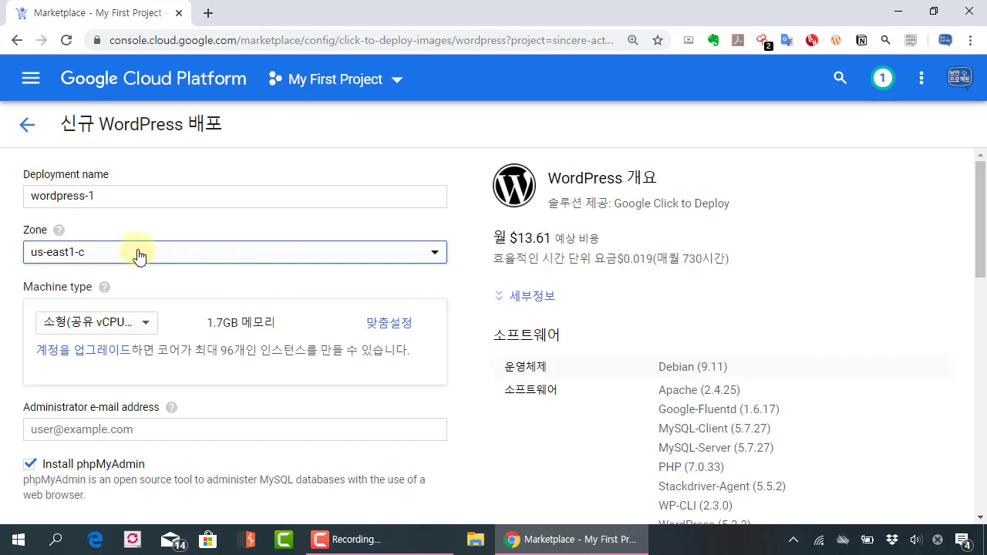
{"action": "key", "text": "ctrl+minus"}
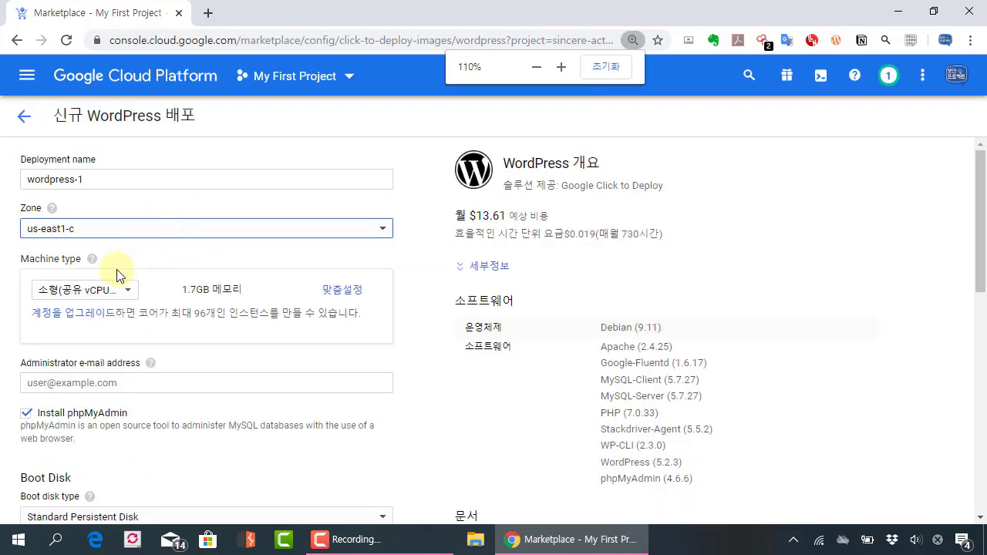
Step: Check n1-standard-1's $0.034 hourly price, then switch back to the g1-small machine type
{"action": "left_click", "coordinate": [87, 291]}
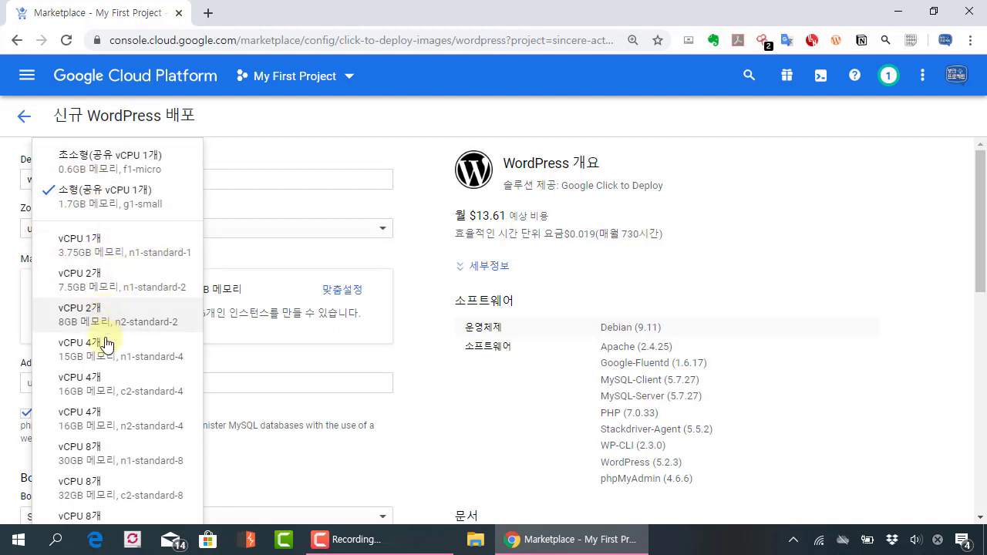
{"action": "left_click", "coordinate": [147, 253]}
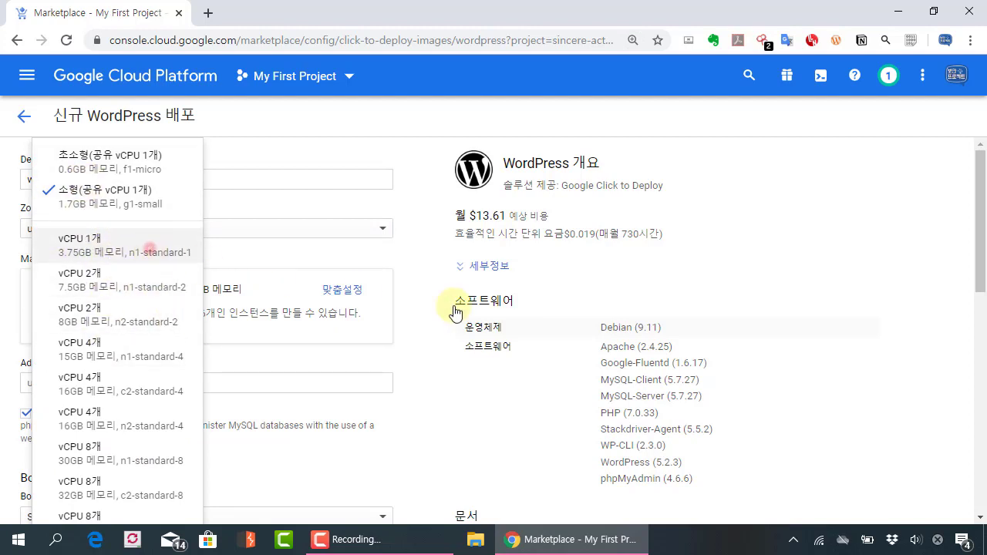
{"action": "left_click_drag", "start_coordinate": [565, 233], "coordinate": [660, 233]}
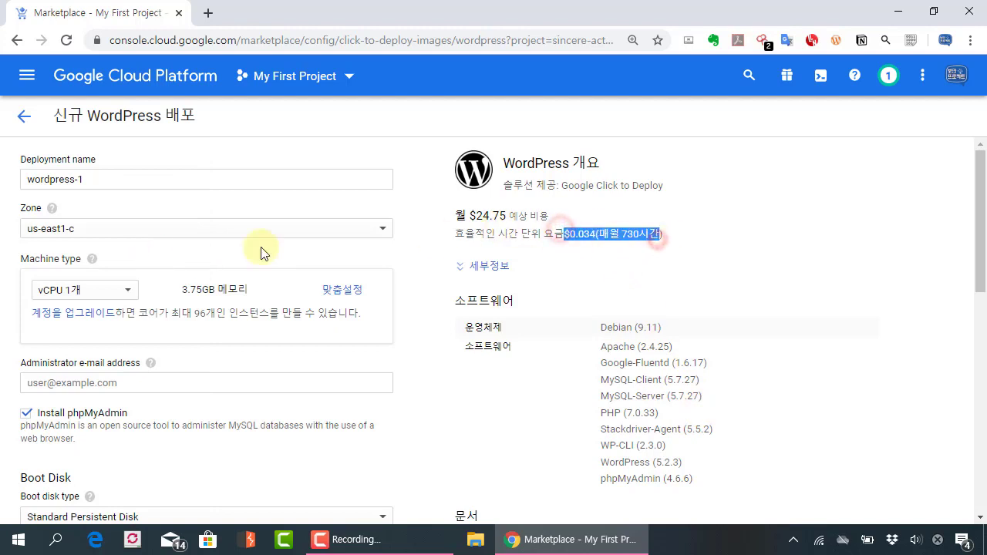
{"action": "left_click", "coordinate": [85, 297]}
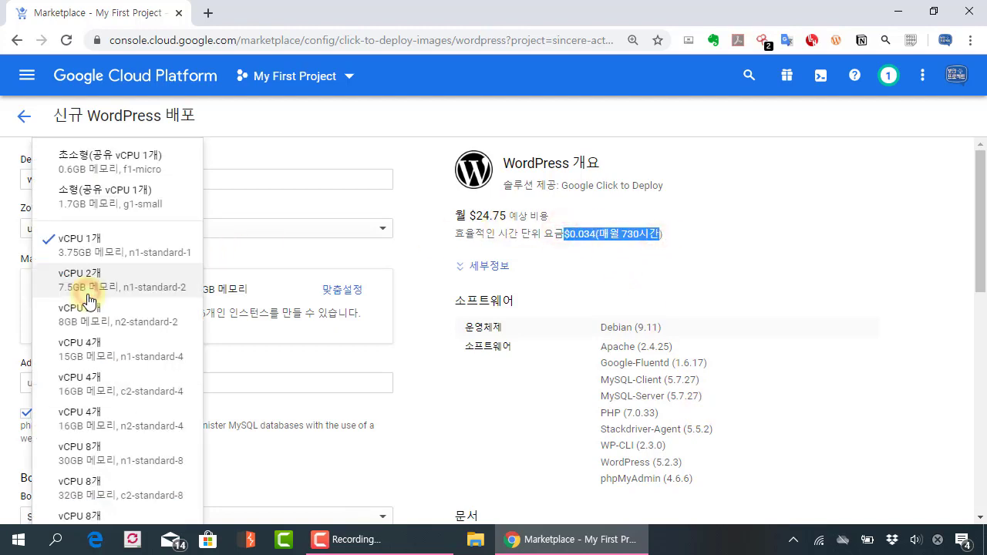
{"action": "left_click", "coordinate": [114, 207]}
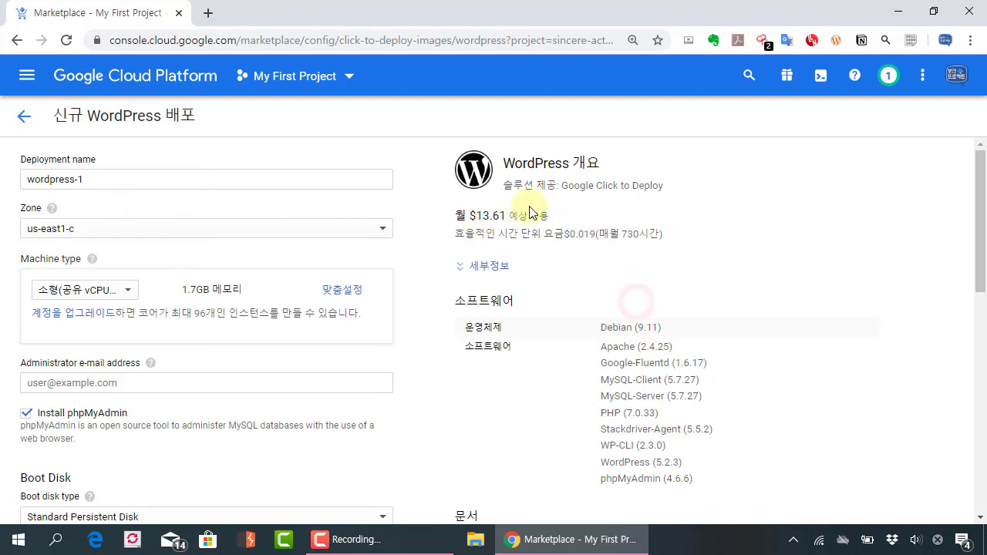
Step: Toggle phpMyAdmin installation off and back on, leaving it enabled
{"action": "scroll", "coordinate": [409, 349], "scroll_direction": "down", "scroll_amount": 1}
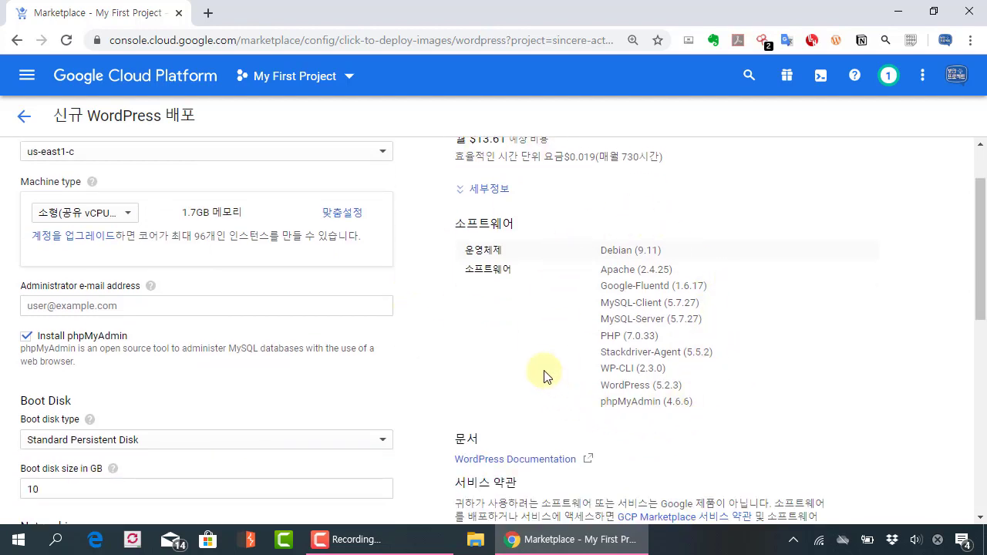
{"action": "scroll", "coordinate": [543, 375], "scroll_direction": "down", "scroll_amount": 2}
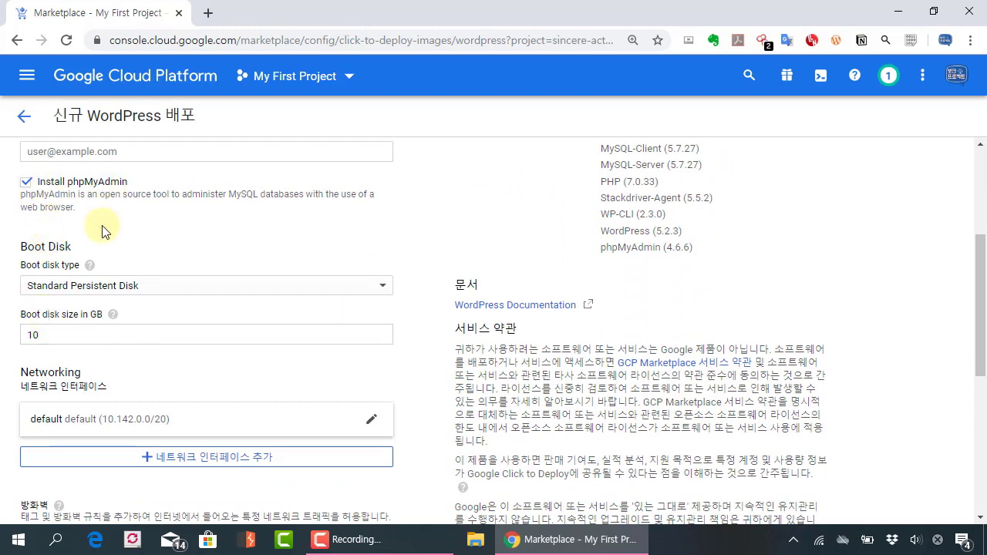
{"action": "key", "text": "ctrl+plus"}
{"action": "key", "text": "ctrl+plus"}
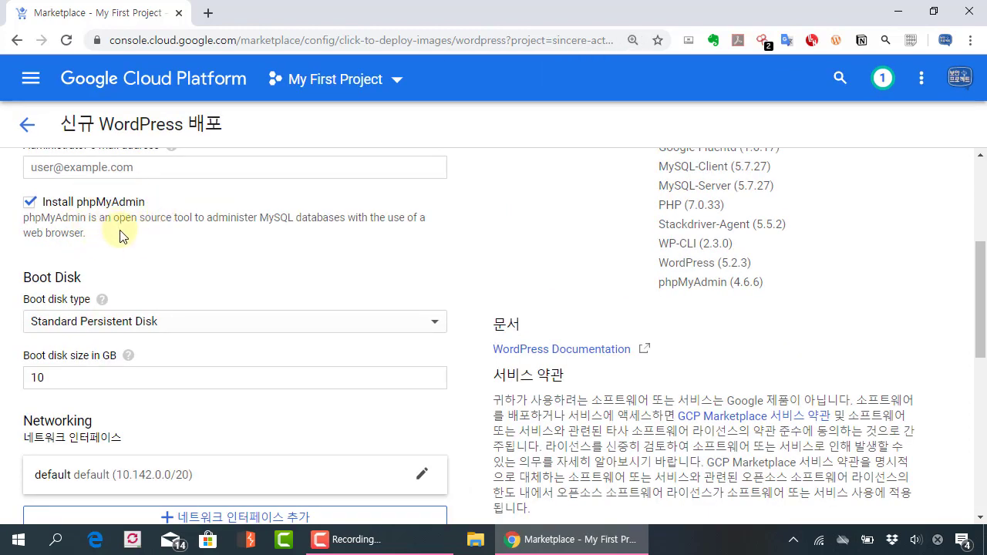
{"action": "scroll", "coordinate": [120, 235], "scroll_direction": "up", "scroll_amount": 1}
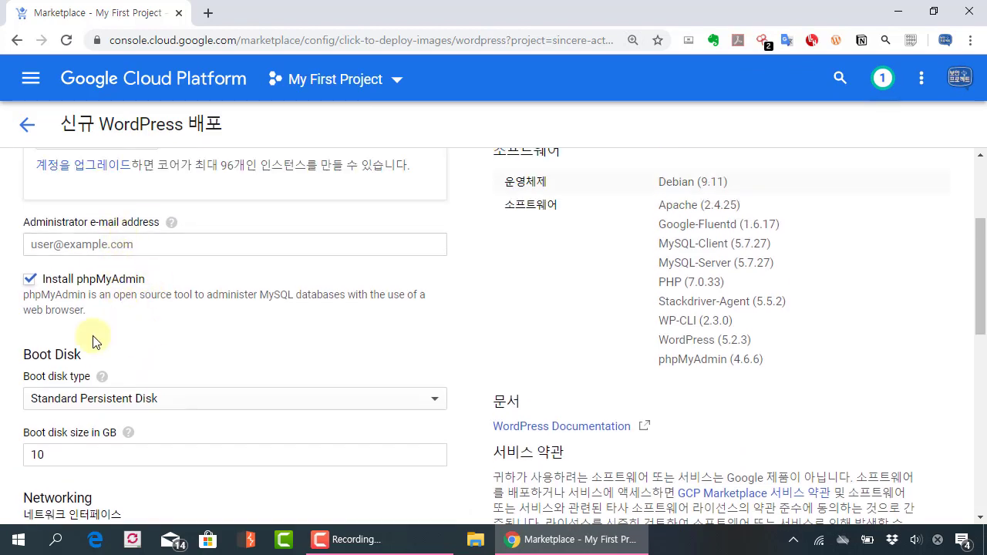
{"action": "left_click", "coordinate": [30, 279]}
{"action": "left_click", "coordinate": [29, 279]}
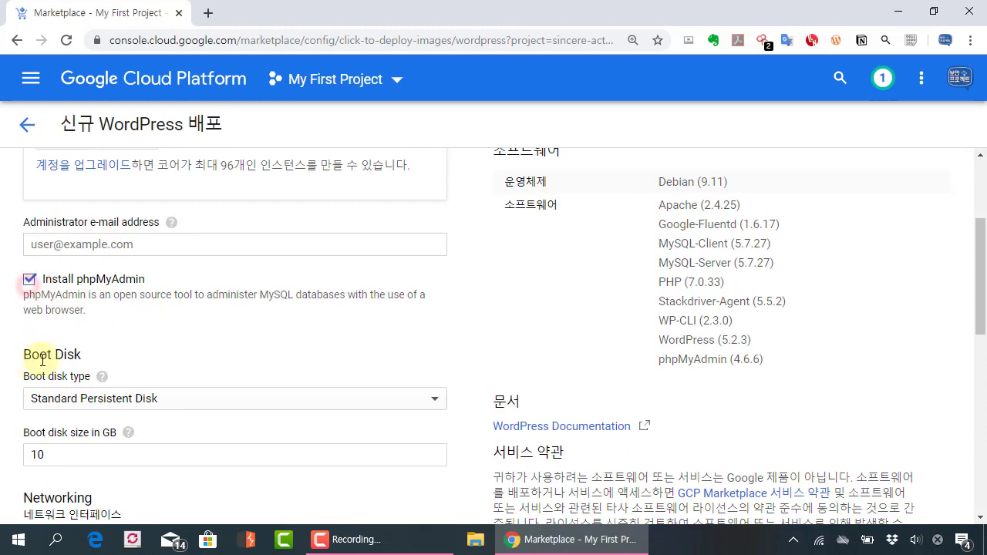
Step: Leave the standard persistent boot disk at 10 GB
{"action": "scroll", "coordinate": [50, 343], "scroll_direction": "down", "scroll_amount": 1}
{"action": "scroll", "coordinate": [154, 390], "scroll_direction": "down", "scroll_amount": 1}
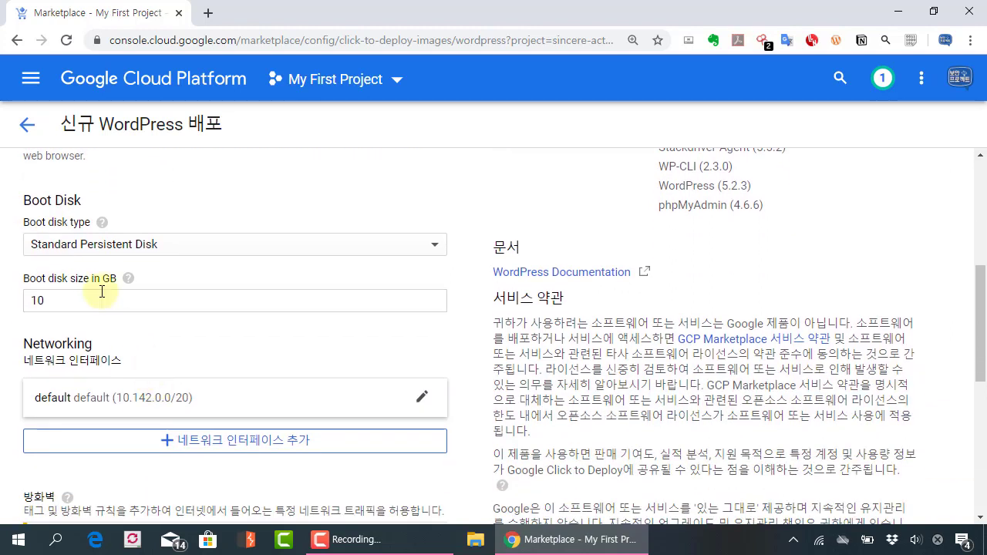
{"action": "left_click", "coordinate": [124, 302]}
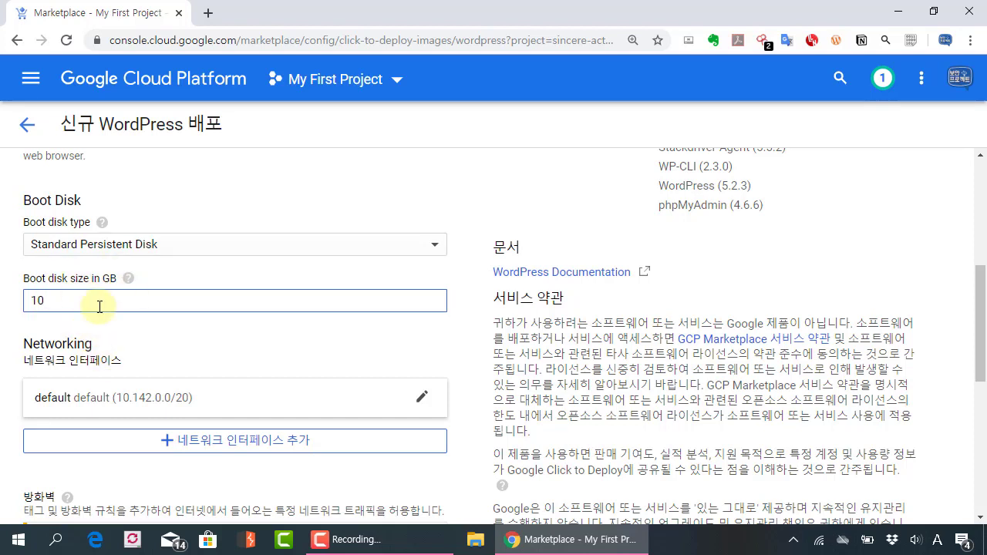
{"action": "left_click", "coordinate": [198, 358]}
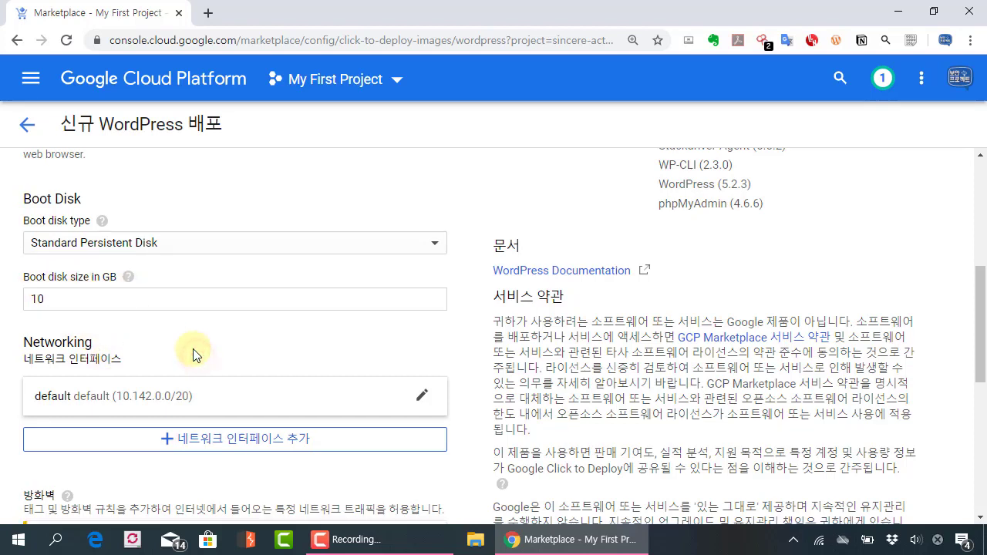
{"action": "scroll", "coordinate": [194, 356], "scroll_direction": "down", "scroll_amount": 2}
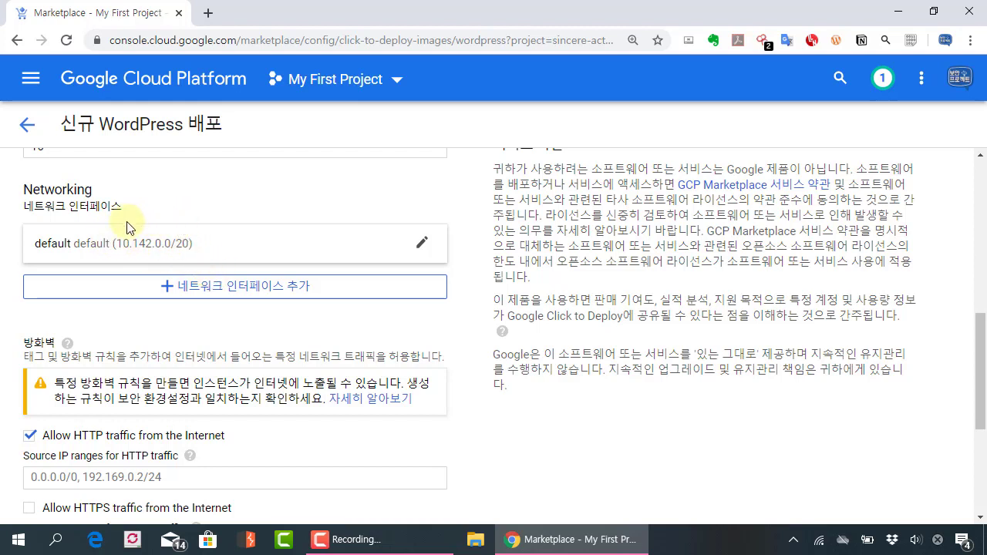
Step: Add an extra network interface and delete it, keeping only the default network
{"action": "left_click", "coordinate": [197, 288]}
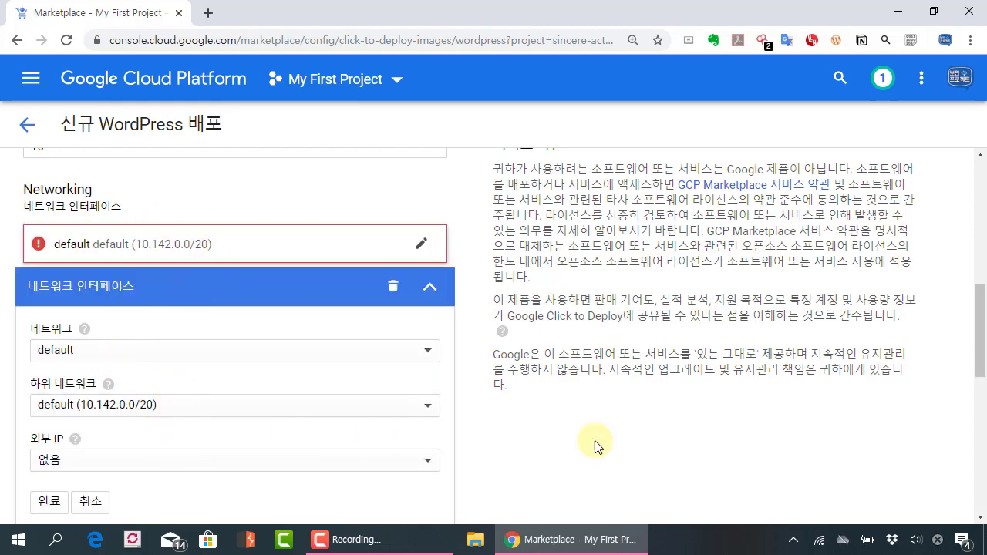
{"action": "left_click", "coordinate": [397, 297]}
{"action": "scroll", "coordinate": [355, 339], "scroll_direction": "down", "scroll_amount": 1}
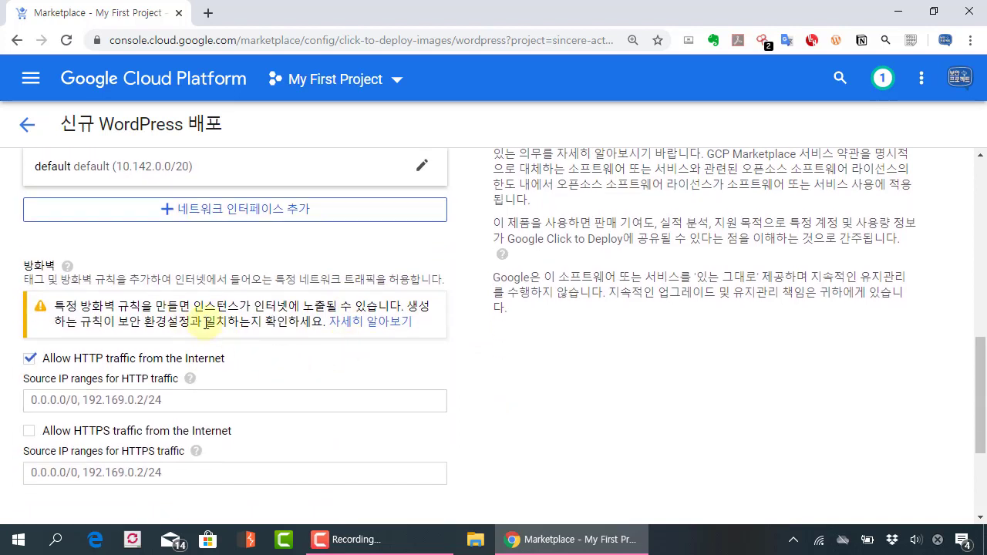
{"action": "scroll", "coordinate": [197, 339], "scroll_direction": "down", "scroll_amount": 1}
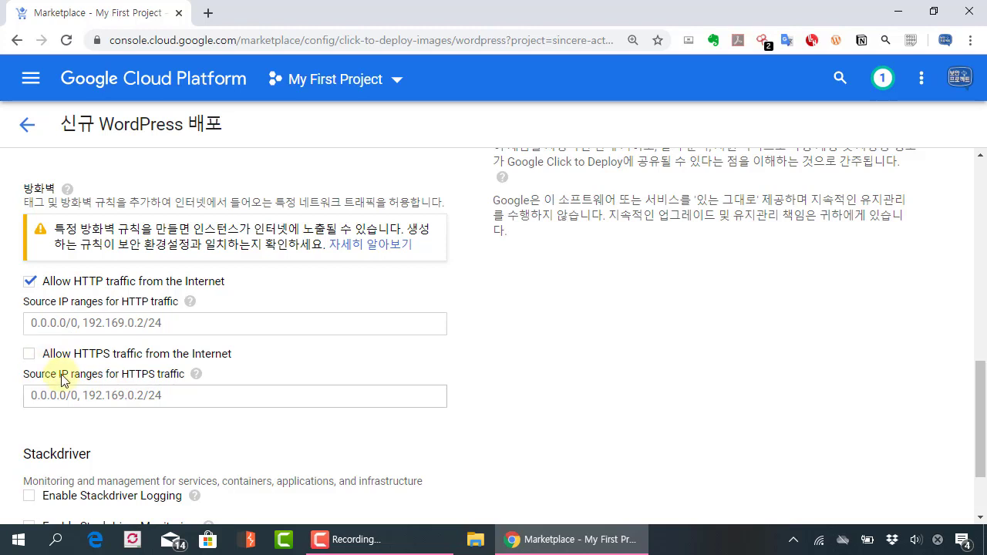
Step: Review the firewall options, leaving HTTP allowed and HTTPS unchecked
{"action": "mouse_move", "coordinate": [9, 334]}
{"action": "left_mouse_down"}
{"action": "mouse_move", "coordinate": [277, 432]}
{"action": "mouse_move", "coordinate": [466, 428]}
{"action": "left_mouse_up"}
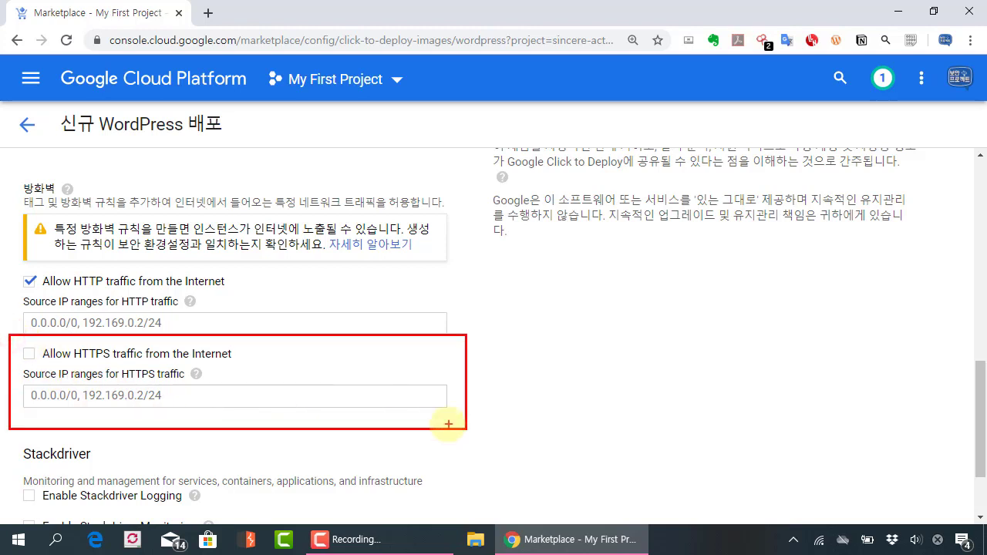
{"action": "mouse_move", "coordinate": [488, 310]}
{"action": "left_mouse_down"}
{"action": "mouse_move", "coordinate": [452, 334]}
{"action": "mouse_move", "coordinate": [446, 325]}
{"action": "left_mouse_up"}
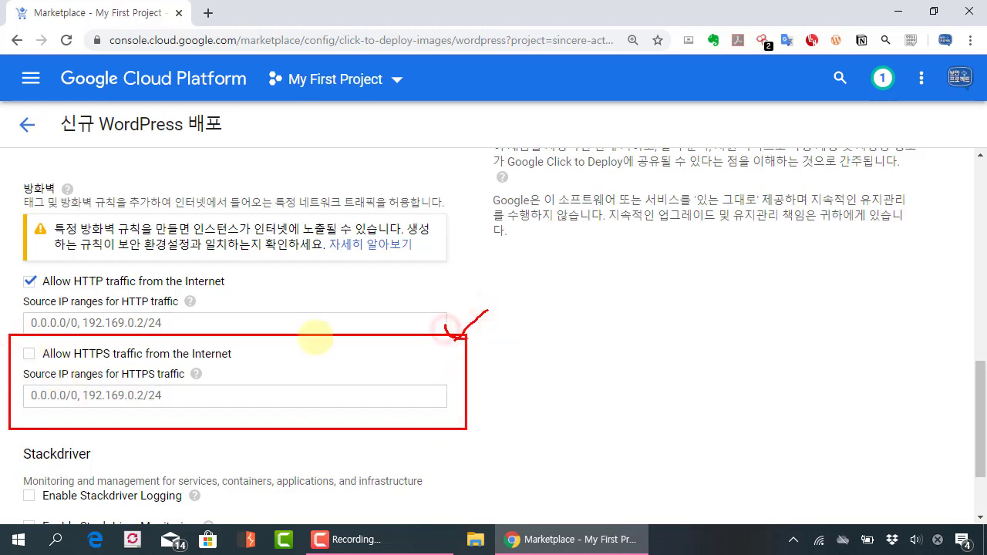
{"action": "key", "text": "Escape"}
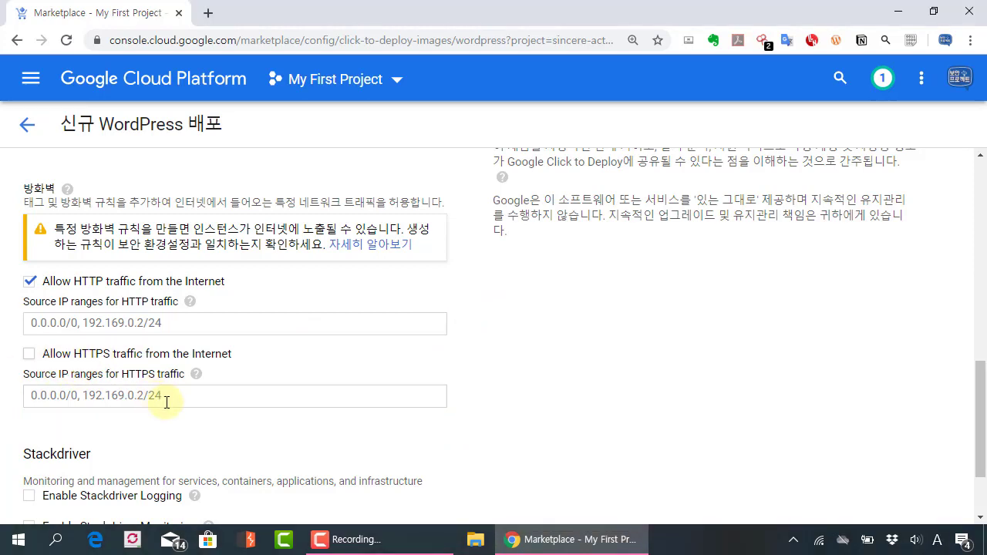
{"action": "scroll", "coordinate": [260, 397], "scroll_direction": "up", "scroll_amount": 4}
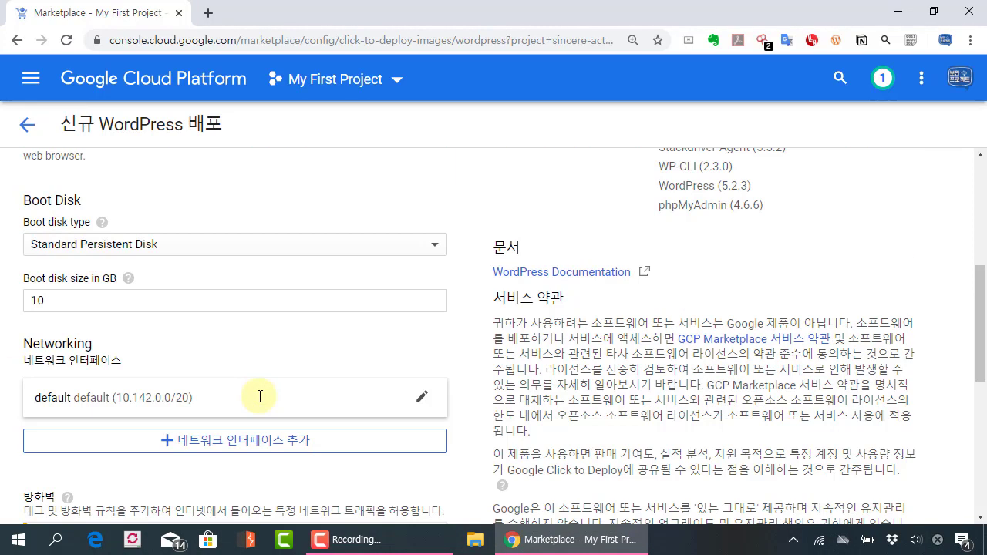
{"action": "scroll", "coordinate": [260, 396], "scroll_direction": "down", "scroll_amount": 5}
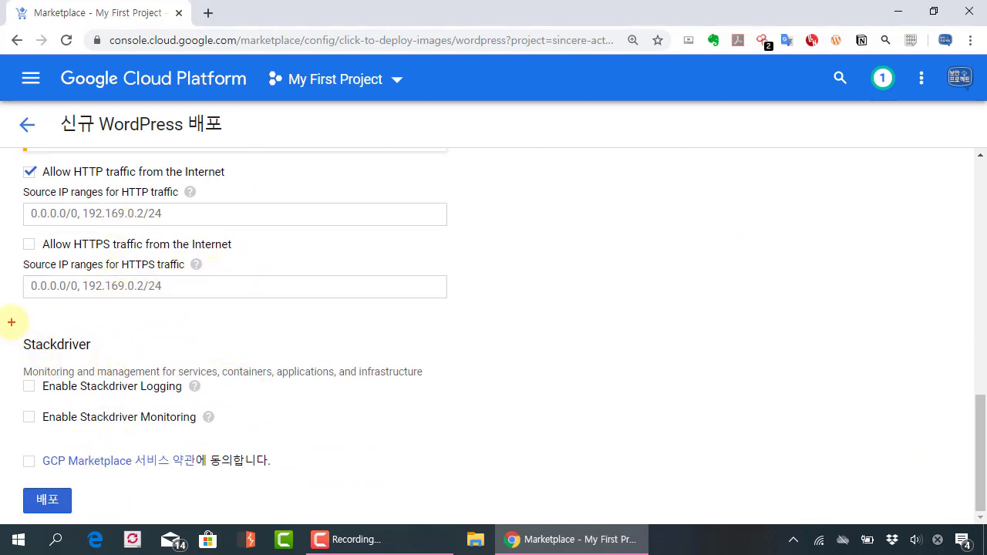
{"action": "mouse_move", "coordinate": [11, 323]}
{"action": "left_mouse_down"}
{"action": "mouse_move", "coordinate": [331, 449]}
{"action": "mouse_move", "coordinate": [453, 445]}
{"action": "left_mouse_up"}
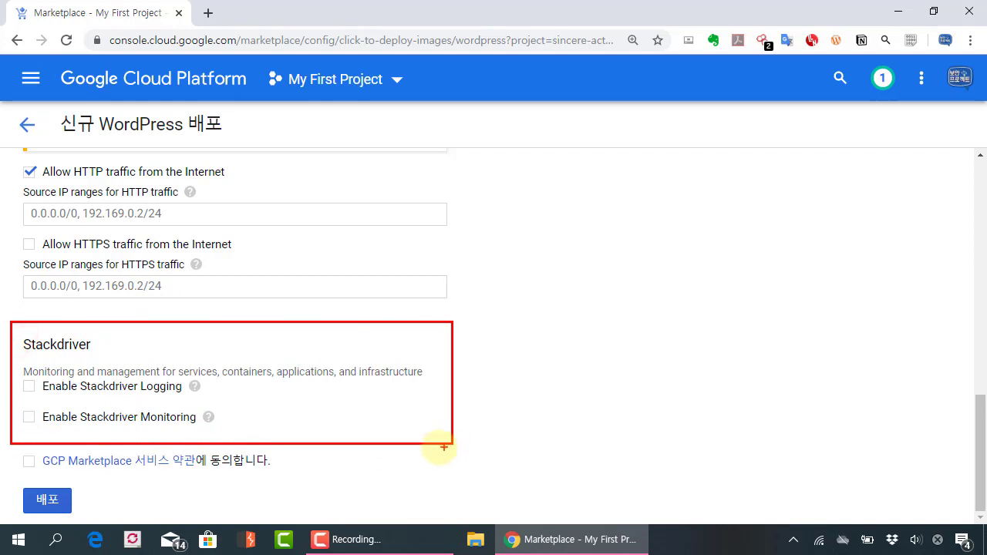
{"action": "left_click_drag", "start_coordinate": [193, 305], "coordinate": [216, 284]}
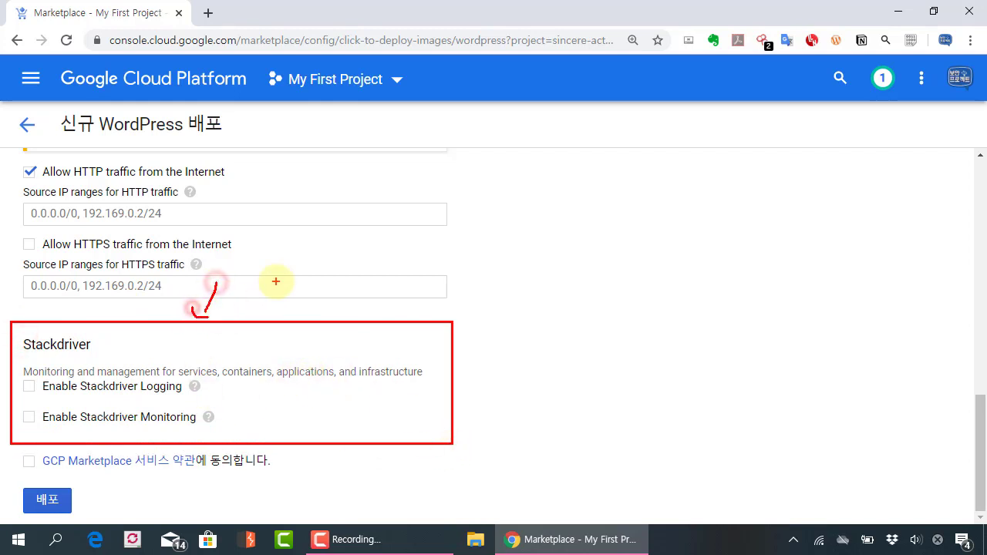
{"action": "key", "text": "Escape"}
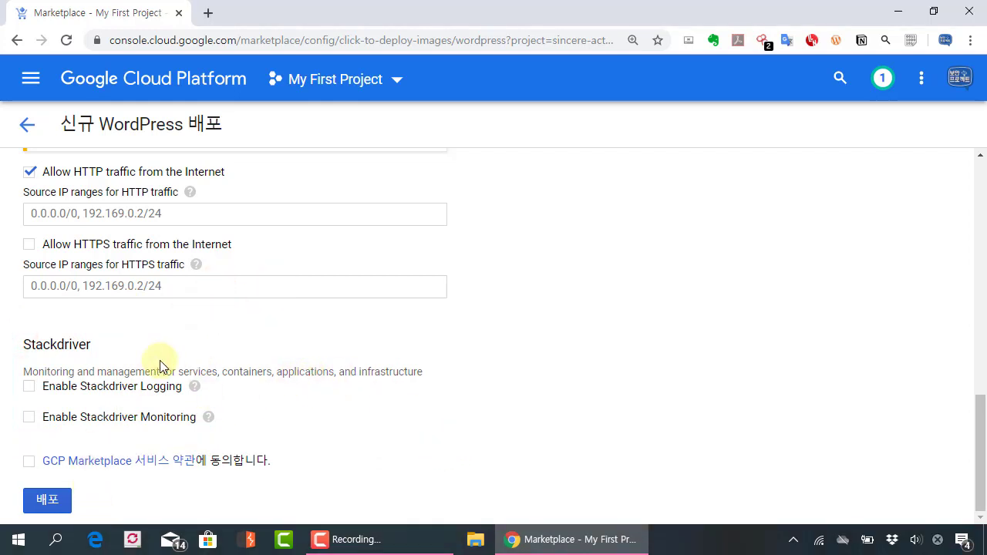
{"action": "scroll", "coordinate": [159, 360], "scroll_direction": "up", "scroll_amount": 7}
Step: Attempt deployment, then accept the GCP Marketplace terms of service
{"action": "key", "text": "ctrl+minus"}
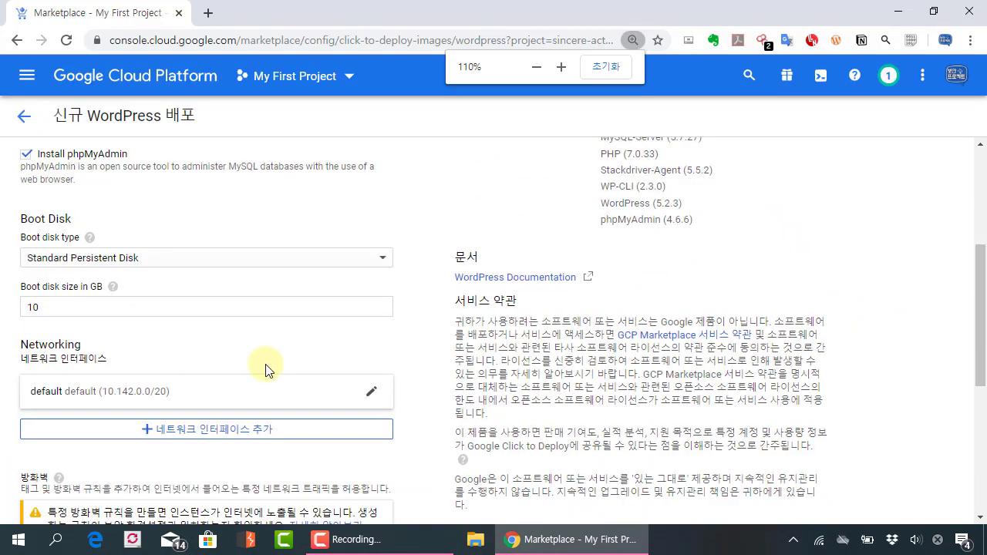
{"action": "key", "text": "ctrl+minus"}
{"action": "scroll", "coordinate": [324, 319], "scroll_direction": "up", "scroll_amount": 5}
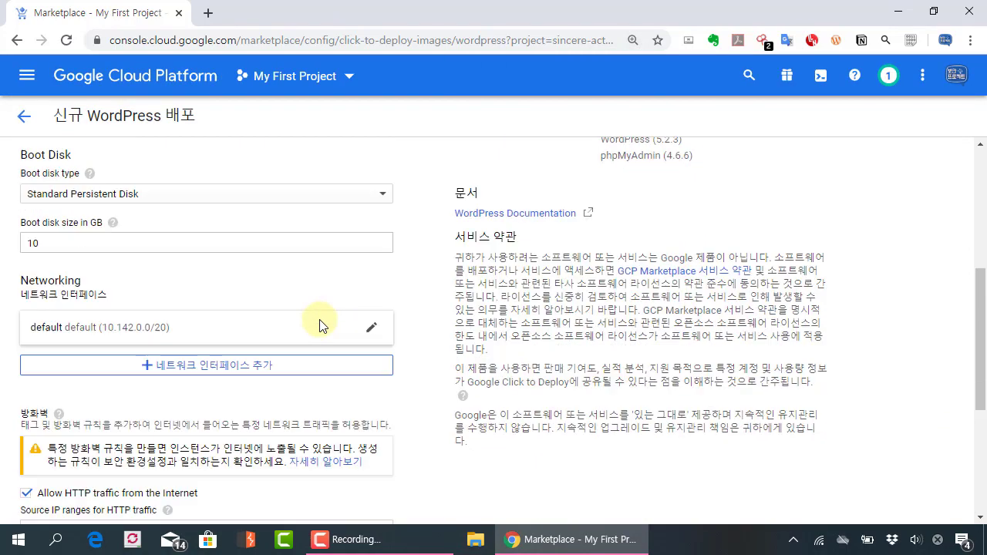
{"action": "scroll", "coordinate": [320, 326], "scroll_direction": "down", "scroll_amount": 4}
{"action": "left_click", "coordinate": [46, 499]}
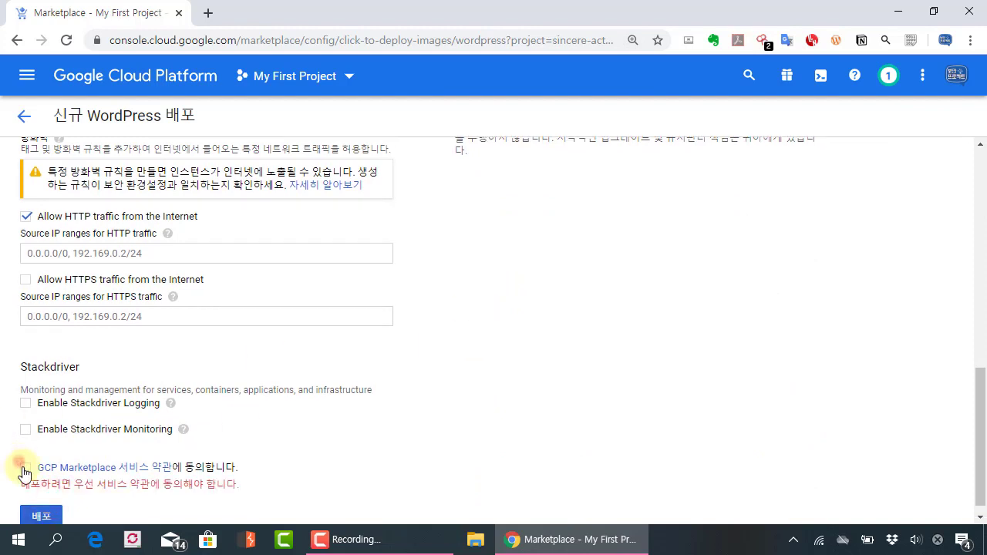
{"action": "left_click", "coordinate": [25, 467]}
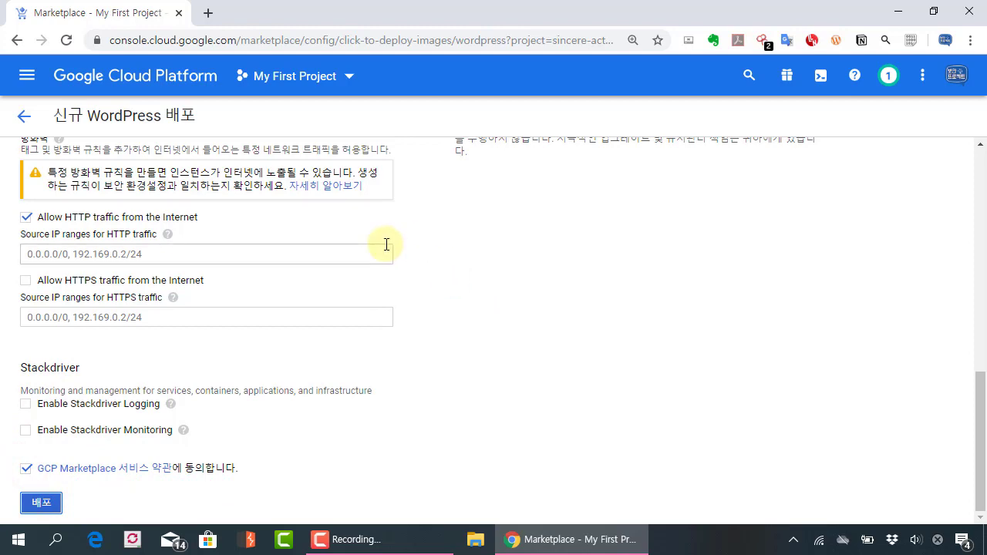
{"action": "scroll", "coordinate": [389, 245], "scroll_direction": "up", "scroll_amount": 6}
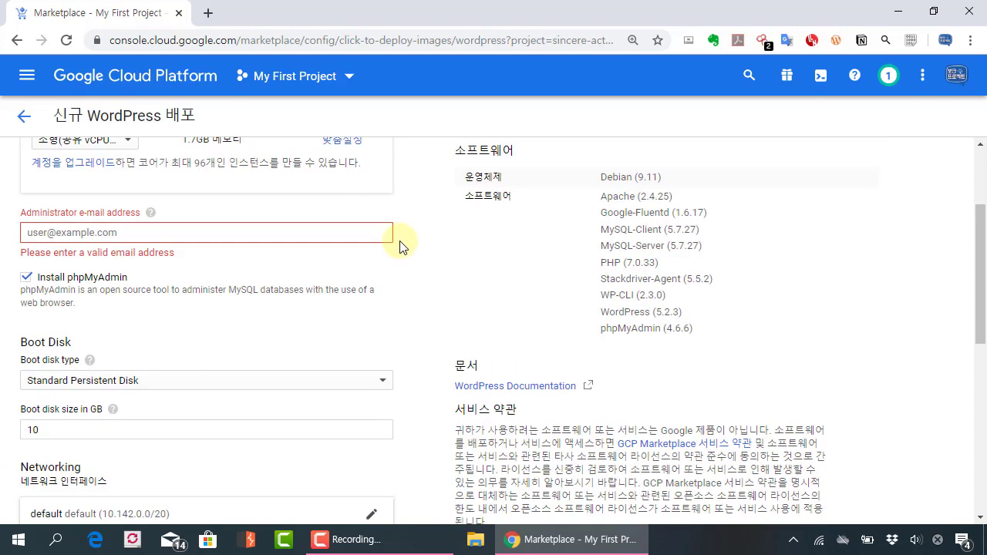
Step: Enter the admin's Gmail address as Administrator e-mail and deploy wordpress-1 with 배포
{"action": "left_click", "coordinate": [185, 226]}
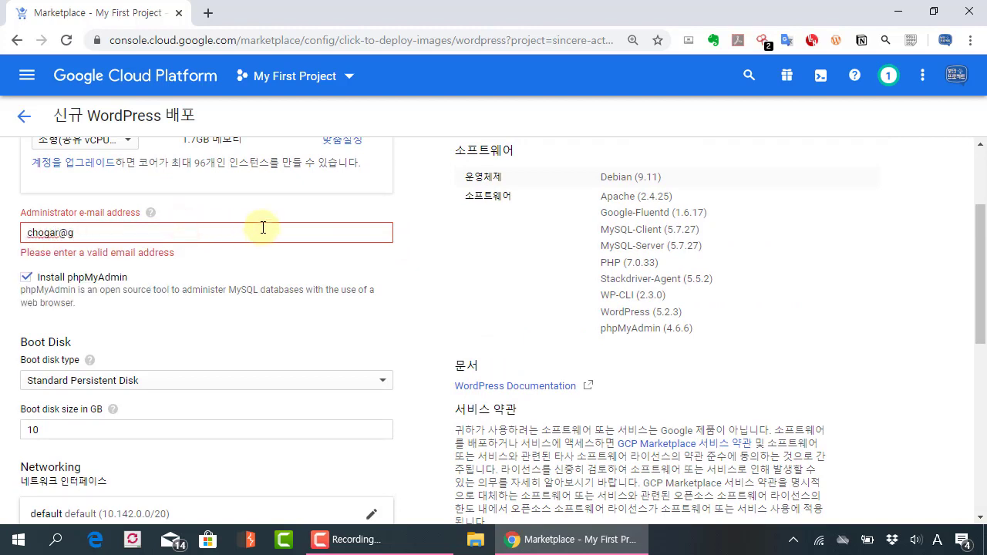
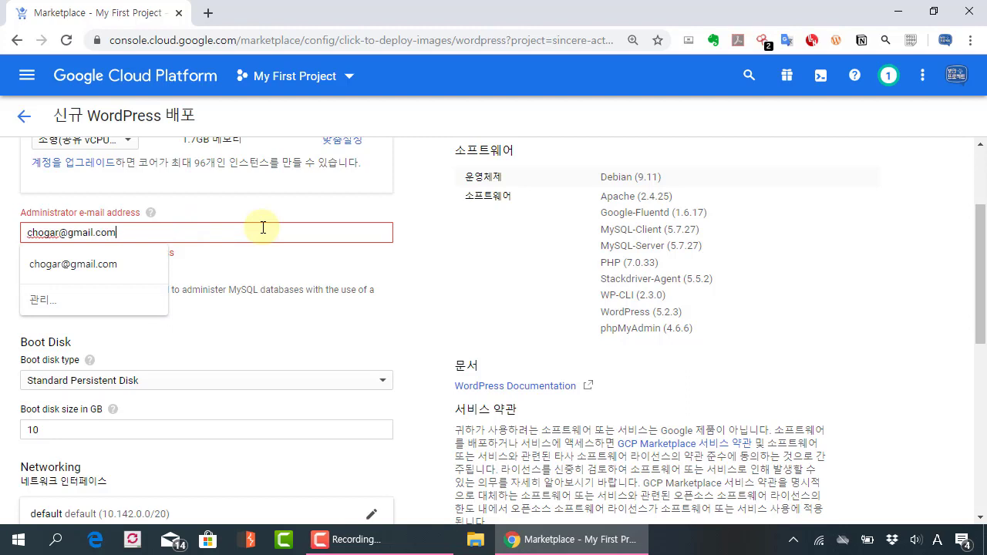
{"action": "left_click", "coordinate": [460, 301]}
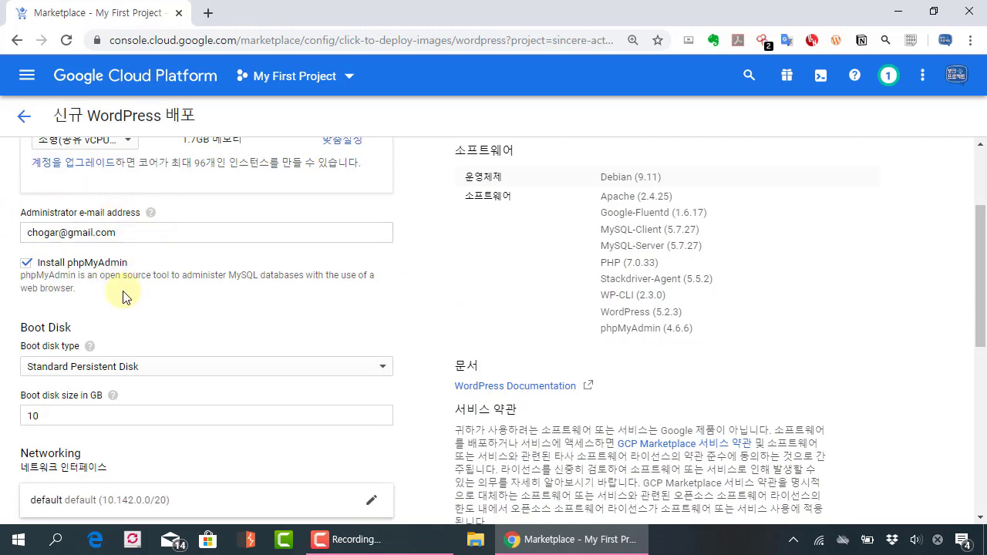
{"action": "scroll", "coordinate": [126, 295], "scroll_direction": "down", "scroll_amount": 7}
{"action": "left_click", "coordinate": [62, 502]}
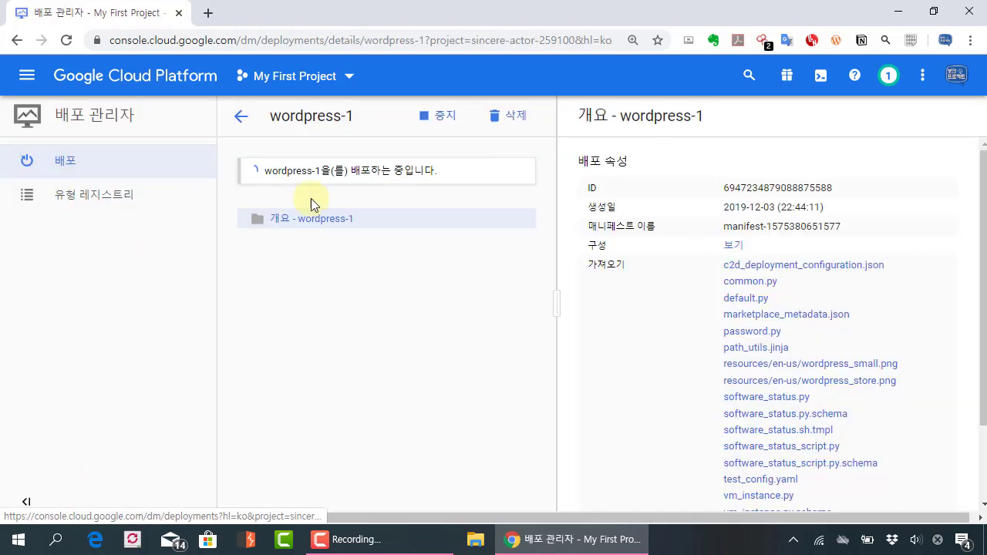
Step: Zoom to 90% and review wordpress-1's getting-started details, including the phpMyAdmin address
{"action": "key", "text": "ctrl+minus"}
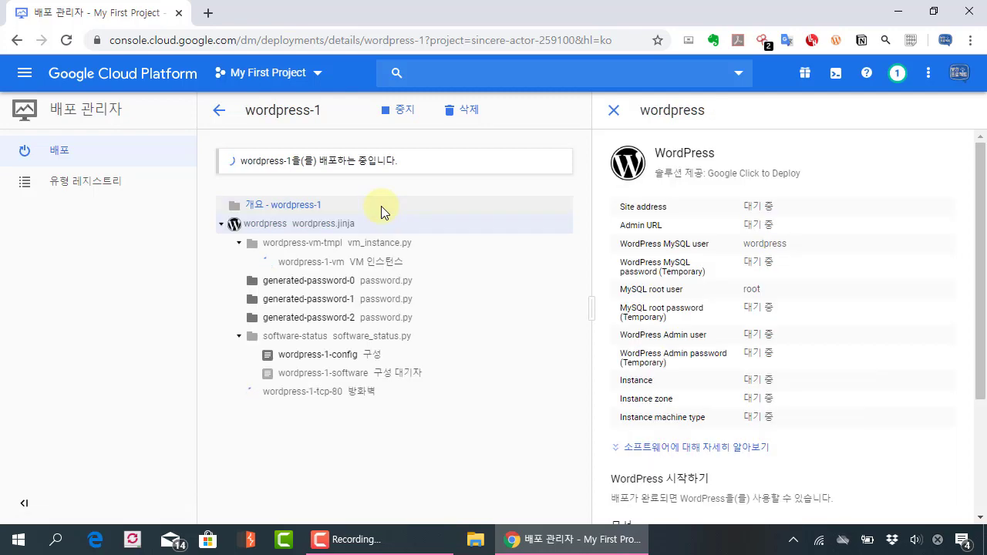
{"action": "key", "text": "ctrl+minus"}
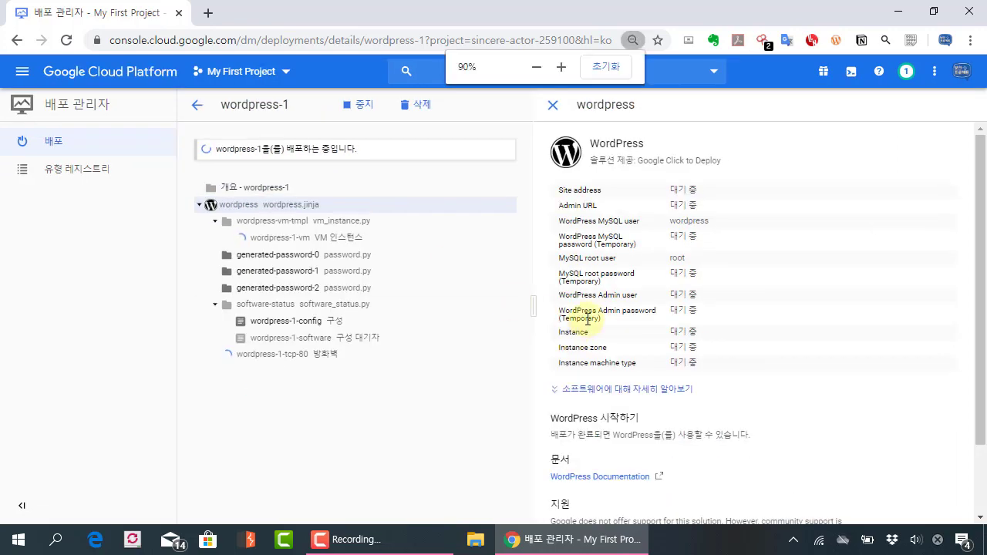
{"action": "scroll", "coordinate": [588, 319], "scroll_direction": "down", "scroll_amount": 2}
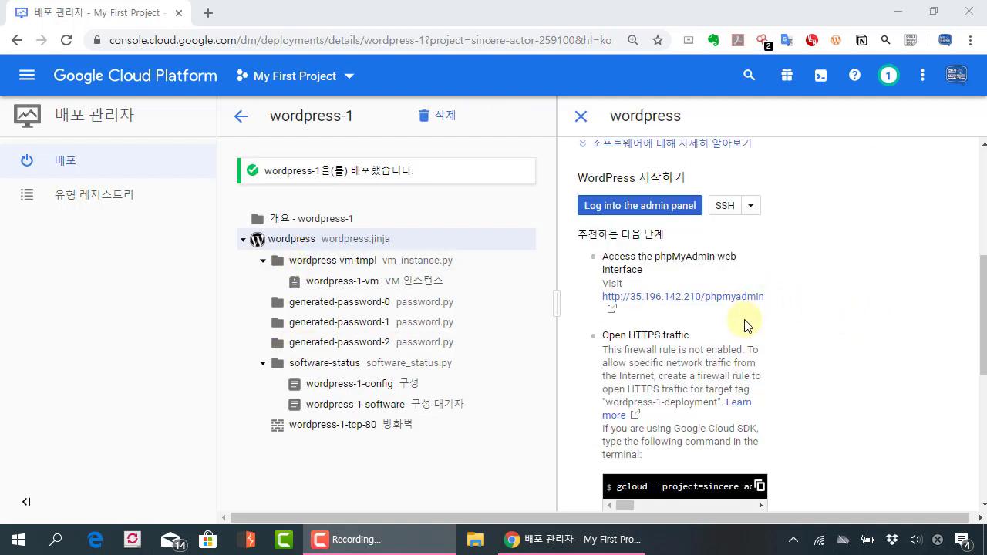
{"action": "scroll", "coordinate": [744, 317], "scroll_direction": "up", "scroll_amount": 1}
{"action": "scroll", "coordinate": [738, 308], "scroll_direction": "down", "scroll_amount": 1}
{"action": "mouse_move", "coordinate": [529, 128]}
{"action": "left_mouse_down"}
{"action": "mouse_move", "coordinate": [740, 405]}
{"action": "mouse_move", "coordinate": [845, 409]}
{"action": "left_mouse_up"}
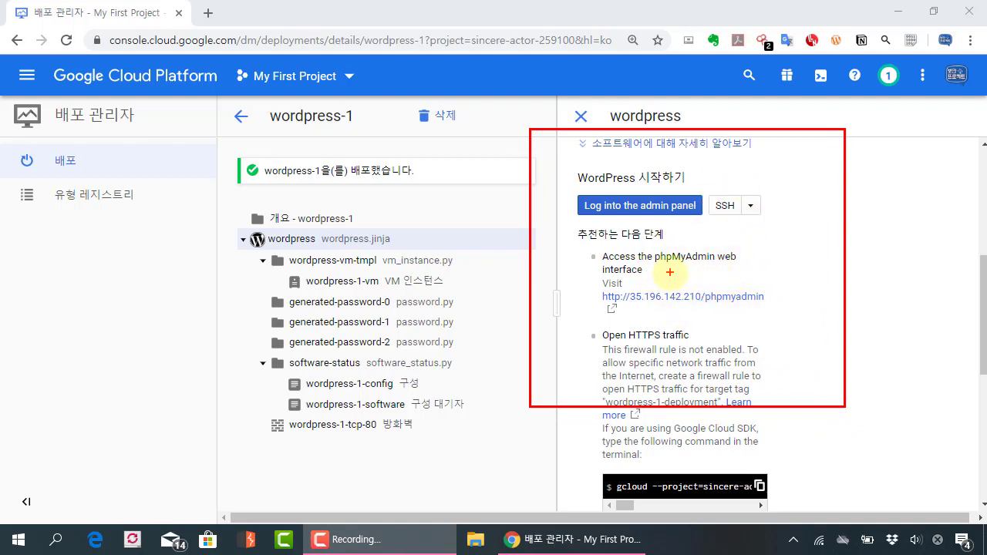
Step: Open the phpMyAdmin sign-in page in a new tab, then return to the deployment details
{"action": "left_click", "coordinate": [714, 297]}
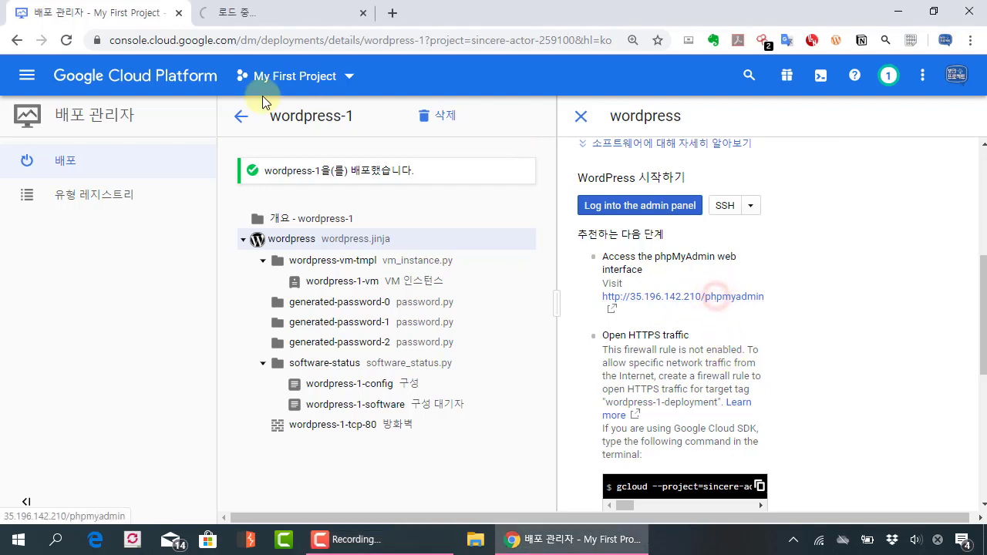
{"action": "left_click", "coordinate": [253, 12]}
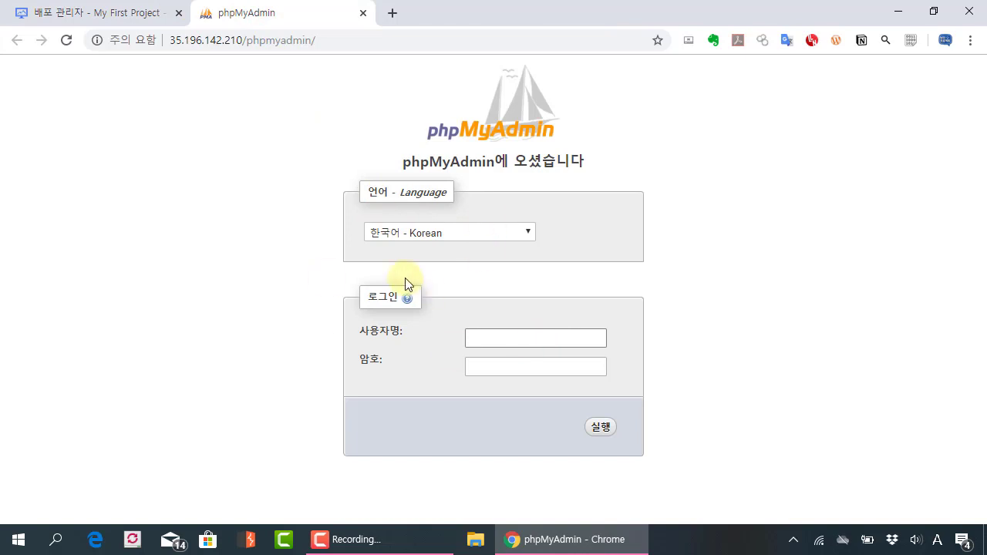
{"action": "left_click", "coordinate": [154, 9]}
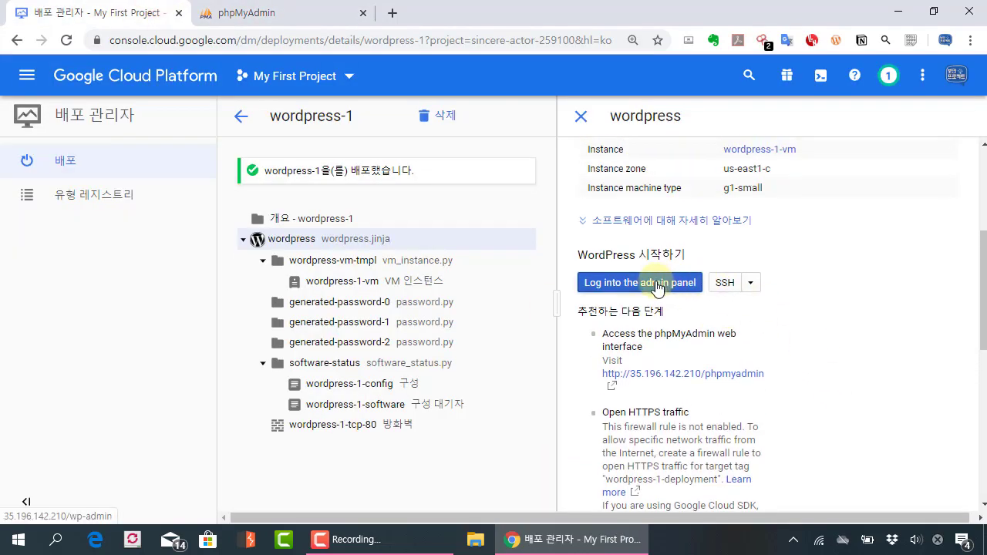
Step: Open the WordPress admin login at 35.196.142.210 in a new tab, then return
{"action": "left_click", "coordinate": [656, 284]}
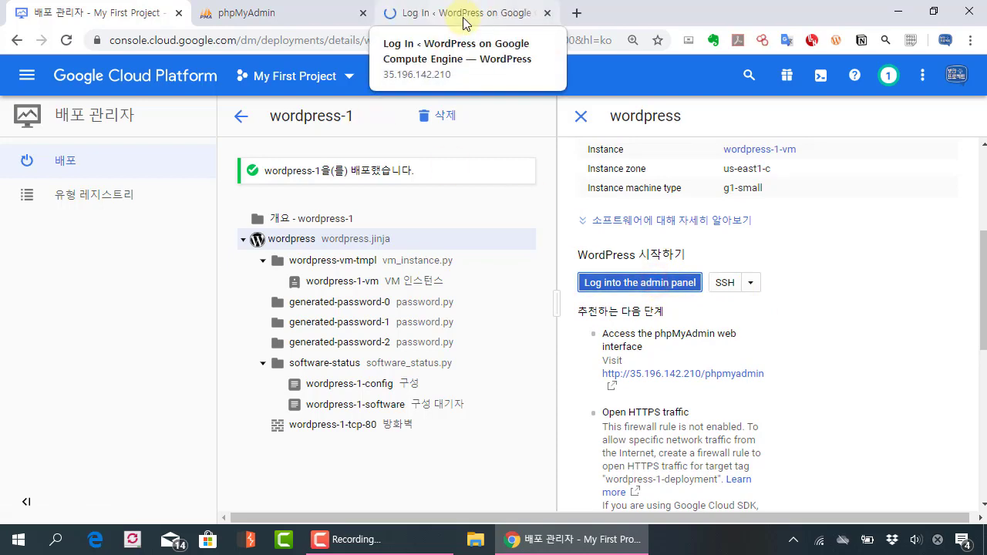
{"action": "scroll", "coordinate": [762, 245], "scroll_direction": "up", "scroll_amount": 3}
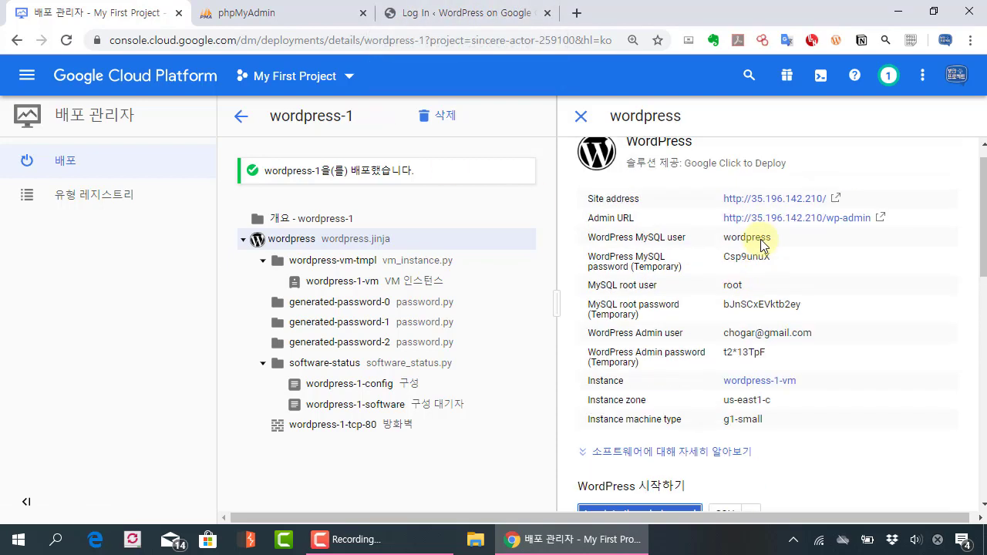
{"action": "left_click", "coordinate": [482, 12]}
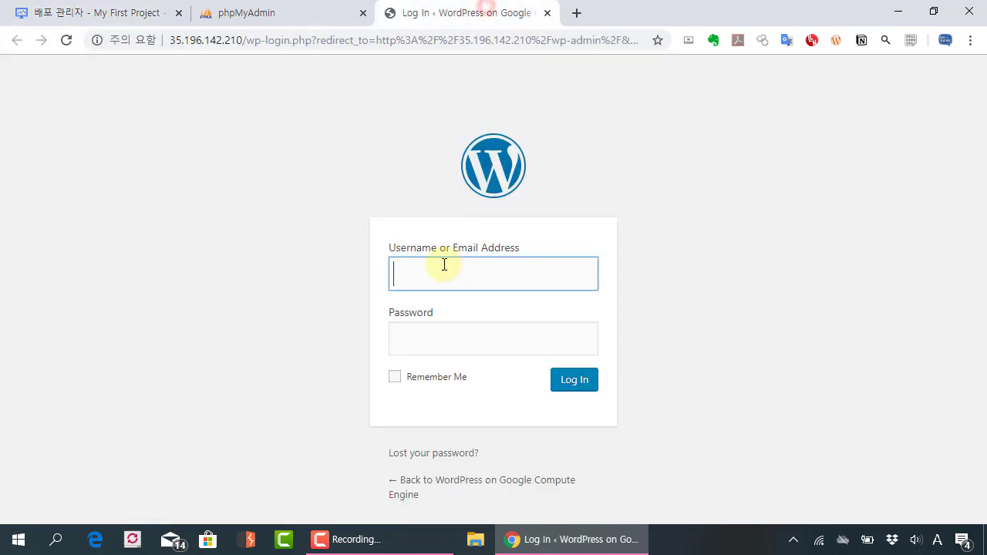
{"action": "left_click", "coordinate": [89, 8]}
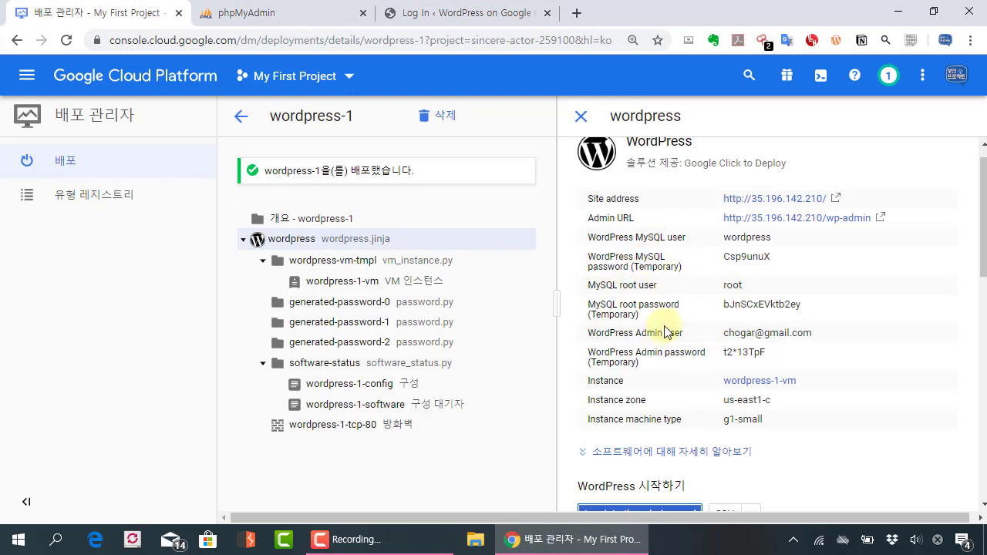
Step: Log in to WordPress admin with the admin e-mail and the copied generated password
{"action": "scroll", "coordinate": [713, 359], "scroll_direction": "down", "scroll_amount": 1}
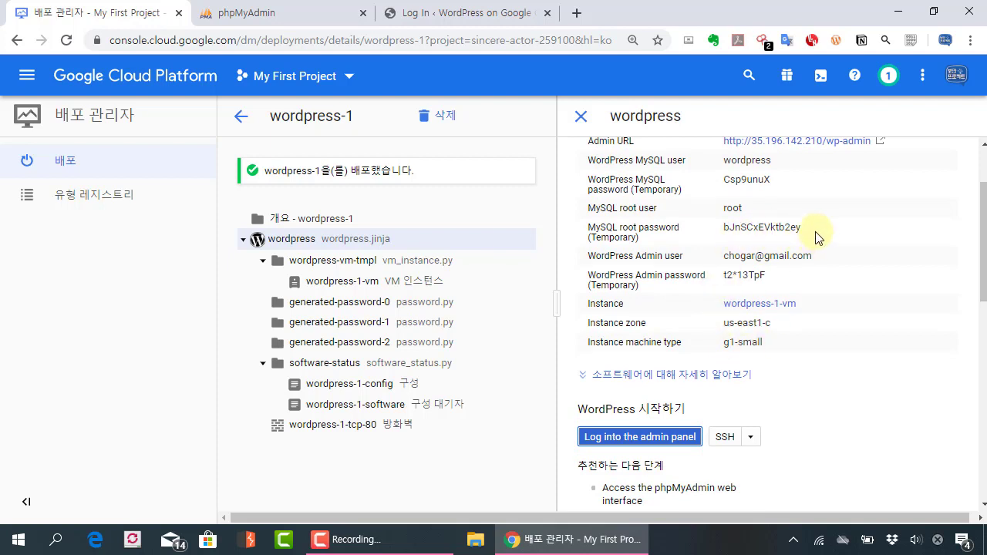
{"action": "triple_click", "coordinate": [778, 276]}
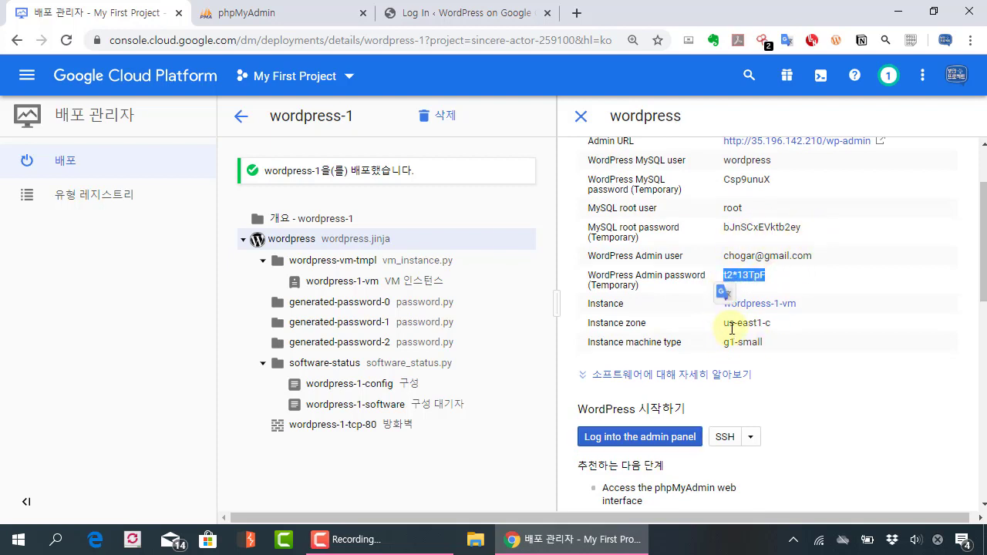
{"action": "left_click", "coordinate": [439, 13]}
{"action": "key", "text": "Tab"}
{"action": "key", "text": "ctrl+v"}
{"action": "left_click", "coordinate": [571, 385]}
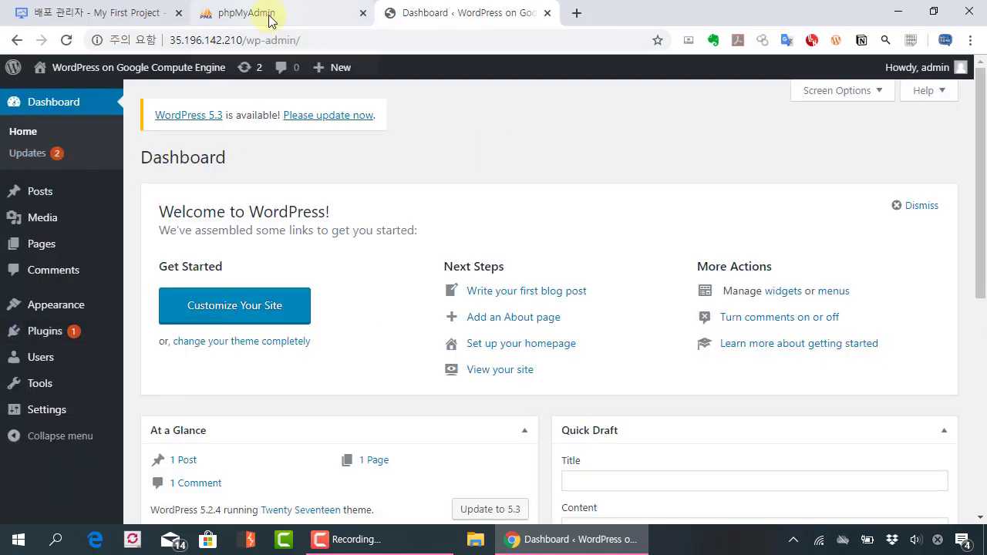
Step: Load the live WordPress site by pasting its IP address into a new tab
{"action": "left_click", "coordinate": [292, 40]}
{"action": "double_click", "coordinate": [243, 40]}
{"action": "key", "text": "ctrl+c"}
{"action": "left_click", "coordinate": [577, 13]}
{"action": "key", "text": "ctrl+v"}
{"action": "key", "text": "Return"}
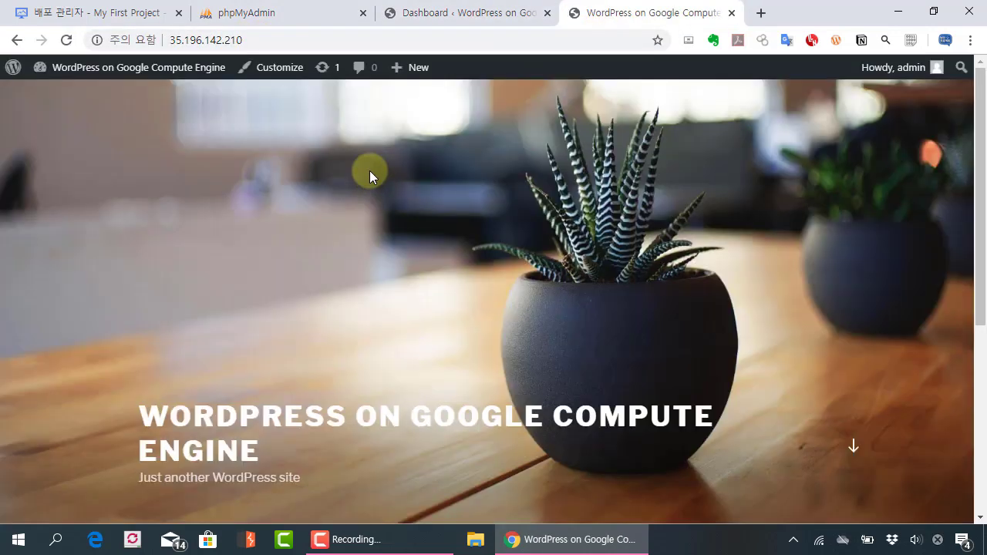
{"action": "key", "text": "ctrl+minus"}
{"action": "scroll", "coordinate": [434, 229], "scroll_direction": "down", "scroll_amount": 4}
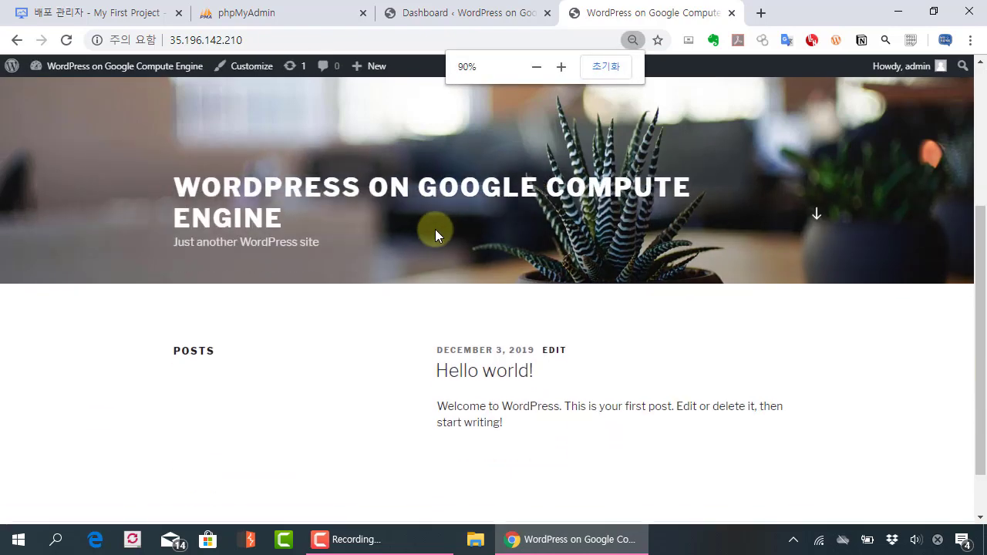
Step: Review the pending WordPress 5.3 and plugin updates, then return to the console tab
{"action": "left_click", "coordinate": [424, 24]}
{"action": "mouse_move", "coordinate": [46, 306]}
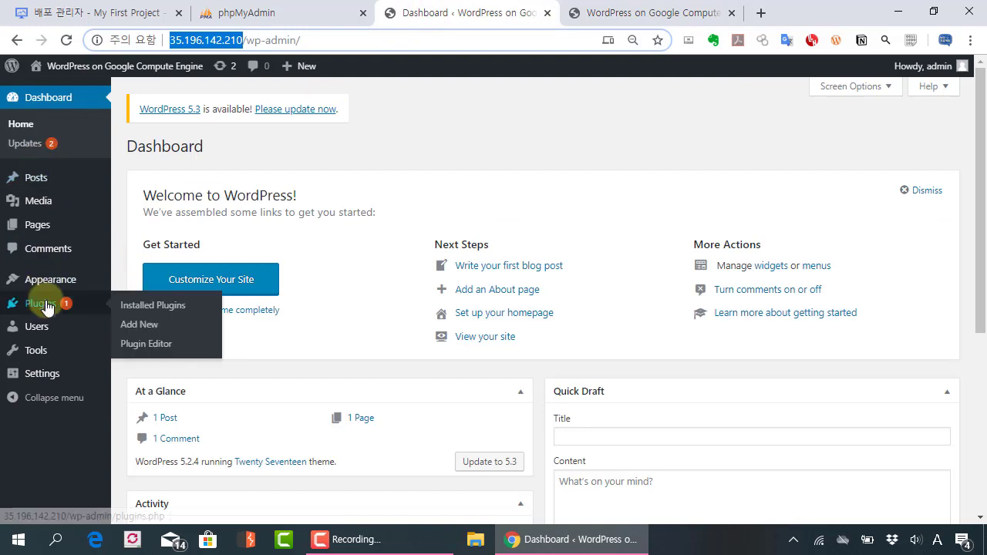
{"action": "left_click", "coordinate": [37, 145]}
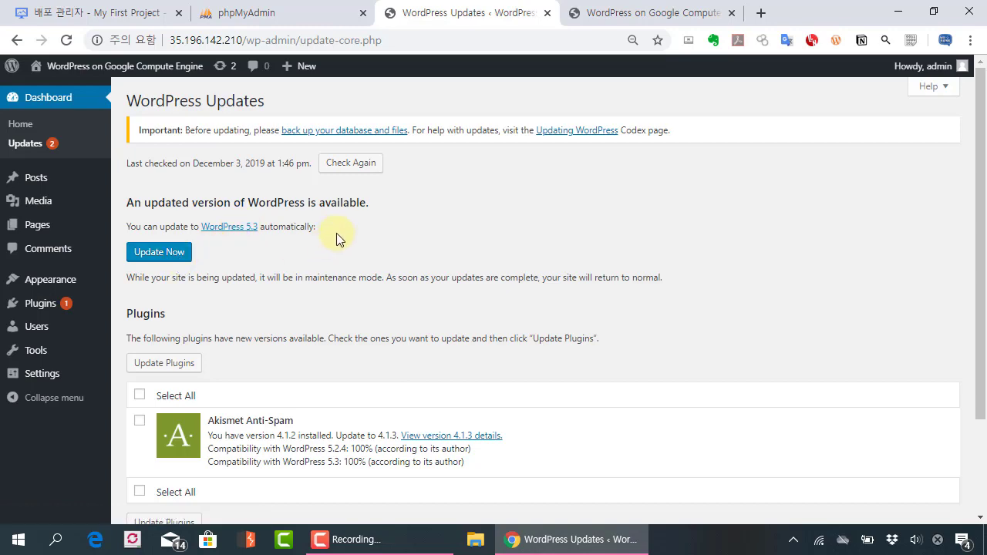
{"action": "key", "text": "ctrl+plus"}
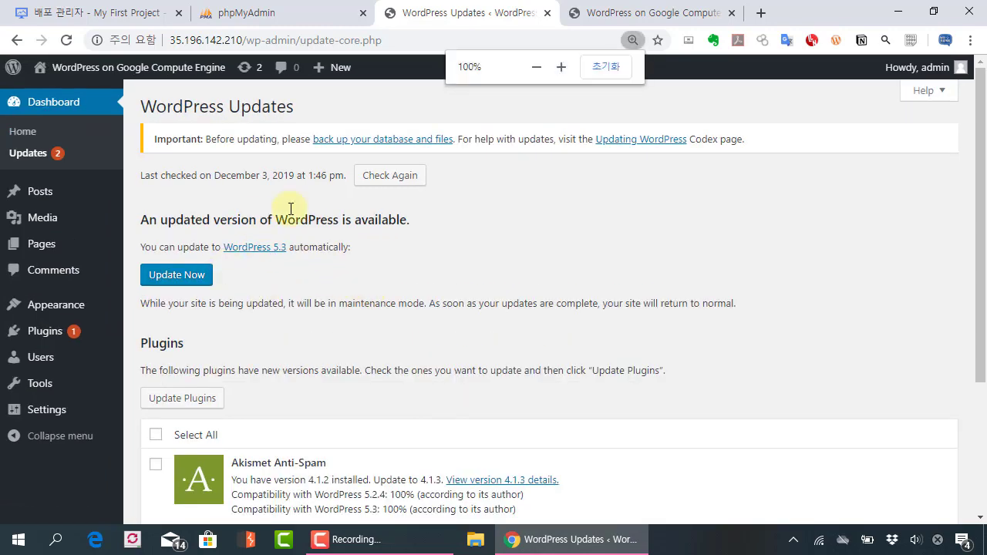
{"action": "left_click", "coordinate": [112, 11]}
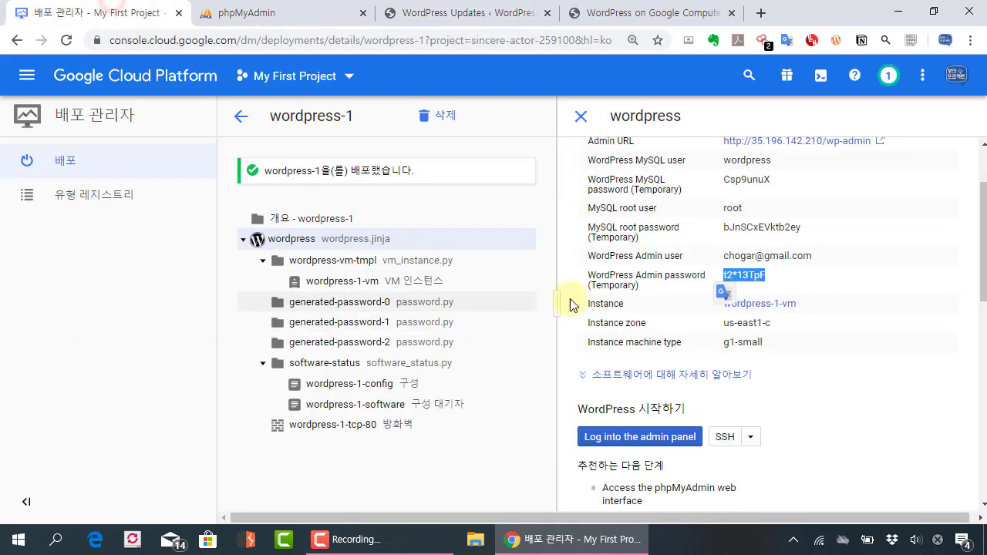
{"action": "scroll", "coordinate": [721, 316], "scroll_direction": "down", "scroll_amount": 1}
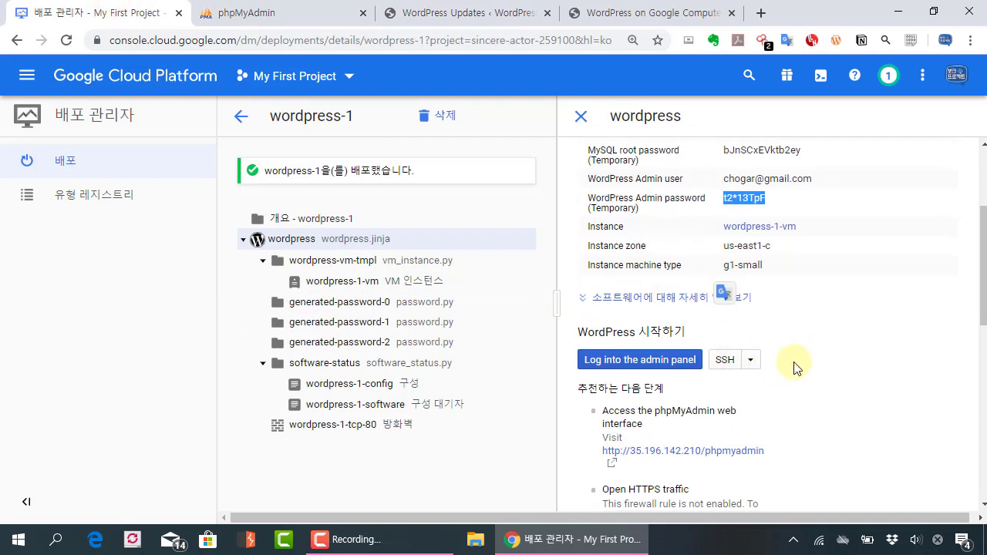
{"action": "scroll", "coordinate": [731, 315], "scroll_direction": "down", "scroll_amount": 1}
{"action": "scroll", "coordinate": [817, 316], "scroll_direction": "down", "scroll_amount": 1}
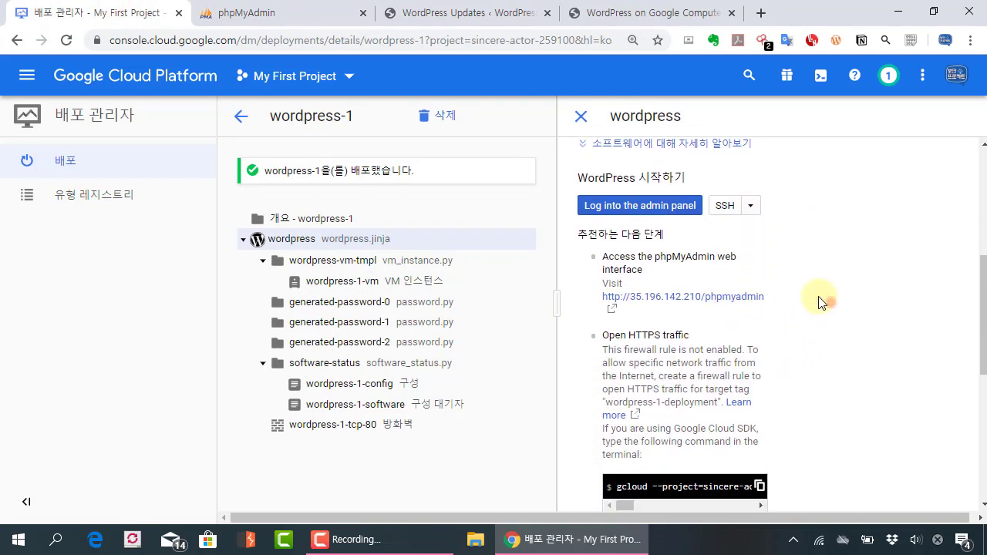
{"action": "left_click", "coordinate": [723, 206]}
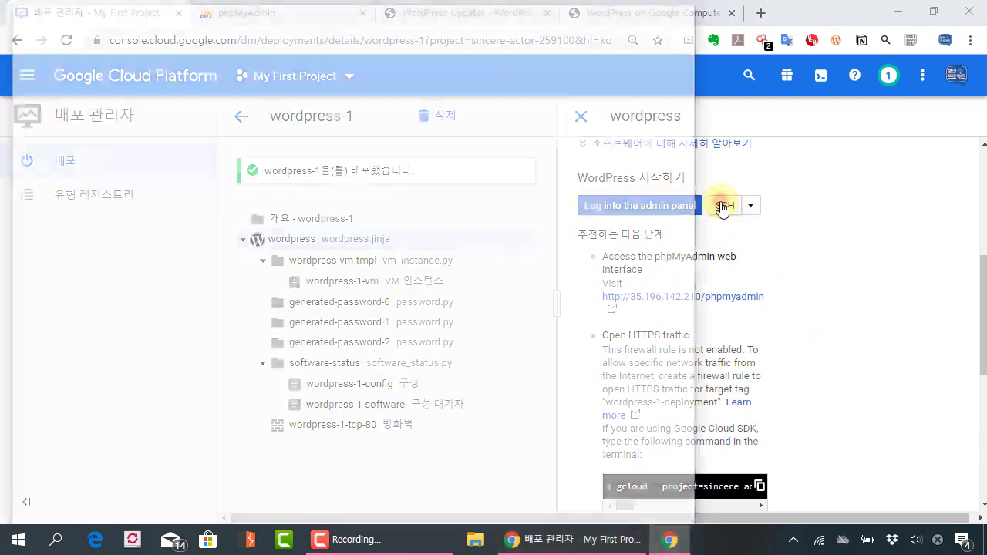
{"action": "left_click_drag", "start_coordinate": [214, 13], "coordinate": [302, 88]}
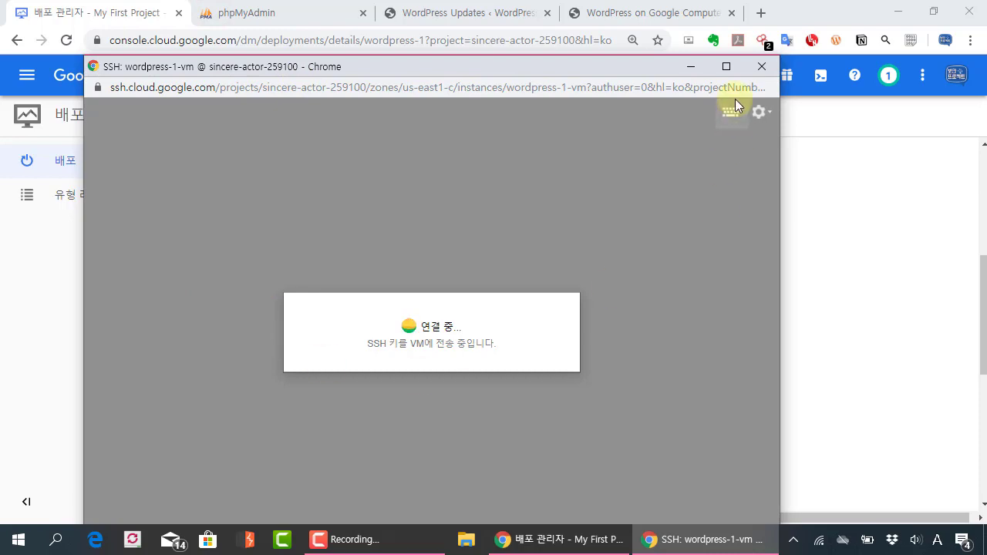
{"action": "left_click", "coordinate": [643, 60]}
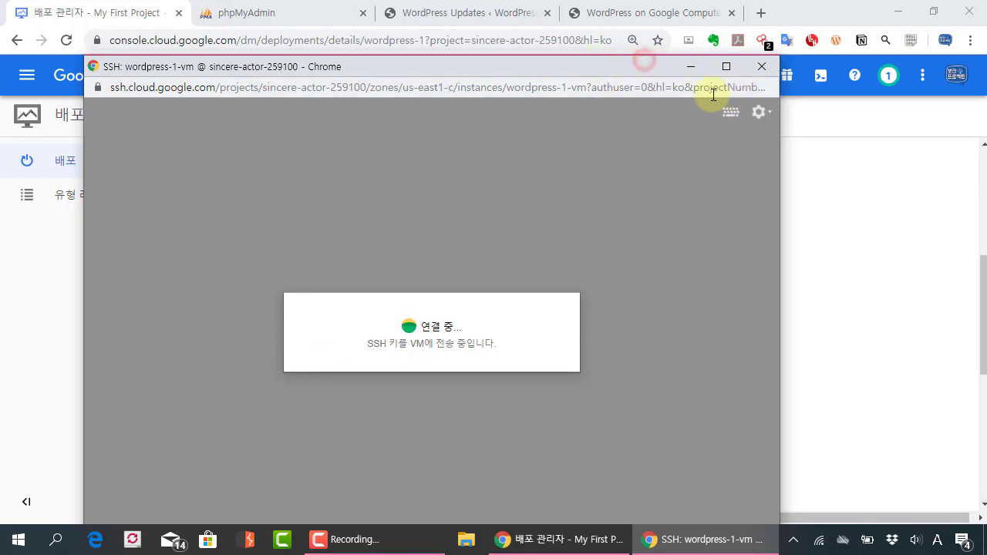
{"action": "left_click", "coordinate": [761, 67]}
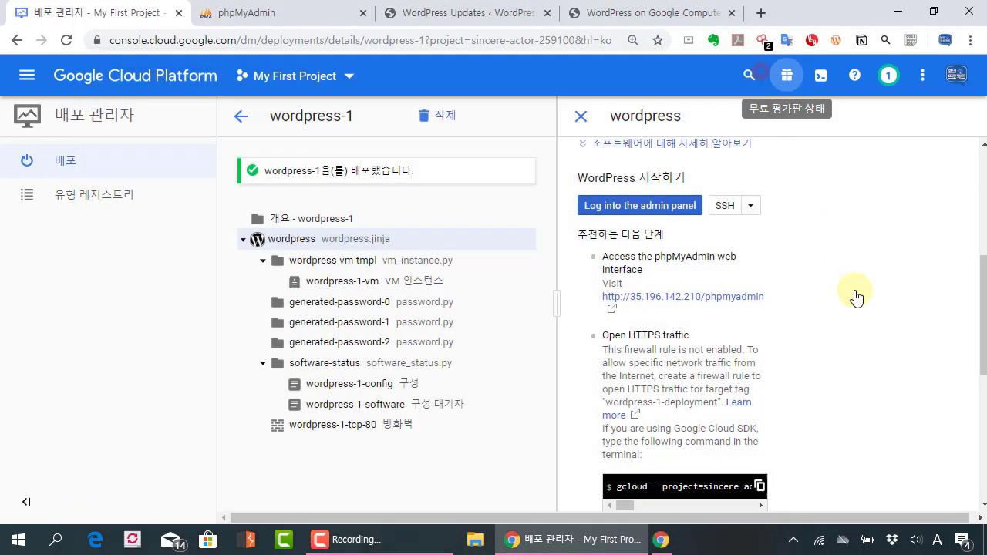
{"action": "scroll", "coordinate": [799, 325], "scroll_direction": "up", "scroll_amount": 2}
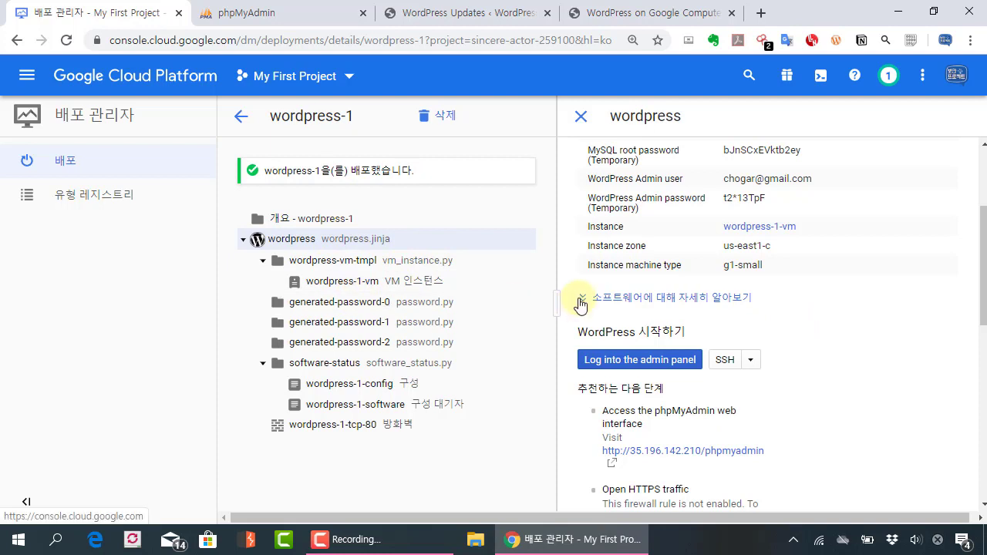
{"action": "scroll", "coordinate": [580, 304], "scroll_direction": "down", "scroll_amount": 4}
{"action": "scroll", "coordinate": [579, 304], "scroll_direction": "down", "scroll_amount": 1}
{"action": "scroll", "coordinate": [630, 337], "scroll_direction": "down", "scroll_amount": 2}
{"action": "scroll", "coordinate": [631, 337], "scroll_direction": "down", "scroll_amount": 1}
{"action": "scroll", "coordinate": [708, 342], "scroll_direction": "up", "scroll_amount": 7}
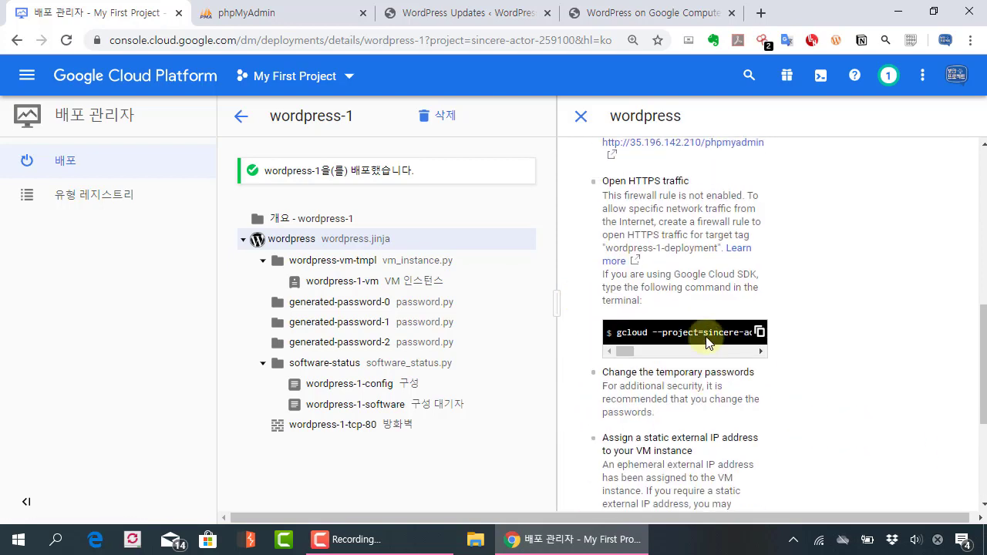
{"action": "scroll", "coordinate": [708, 343], "scroll_direction": "up", "scroll_amount": 2}
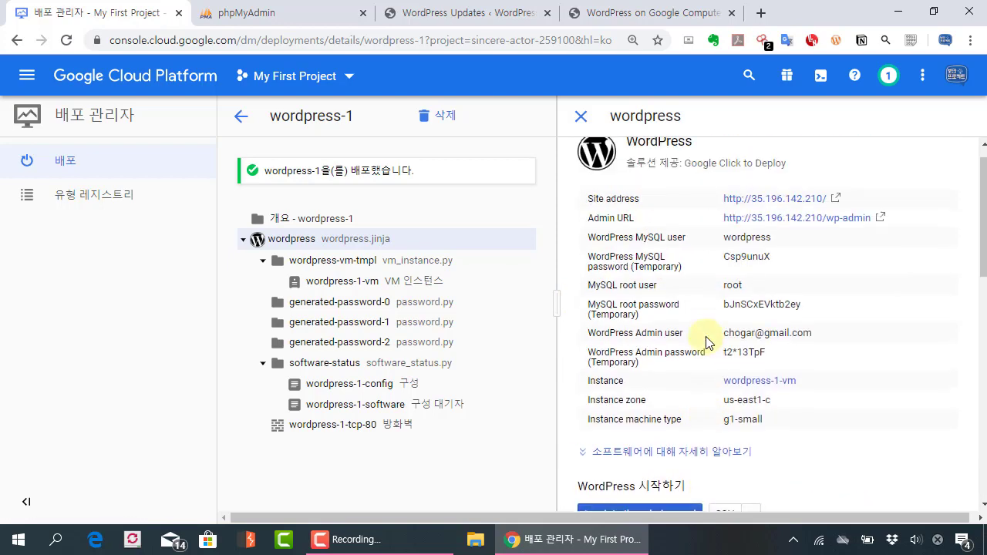
{"action": "scroll", "coordinate": [708, 343], "scroll_direction": "up", "scroll_amount": 1}
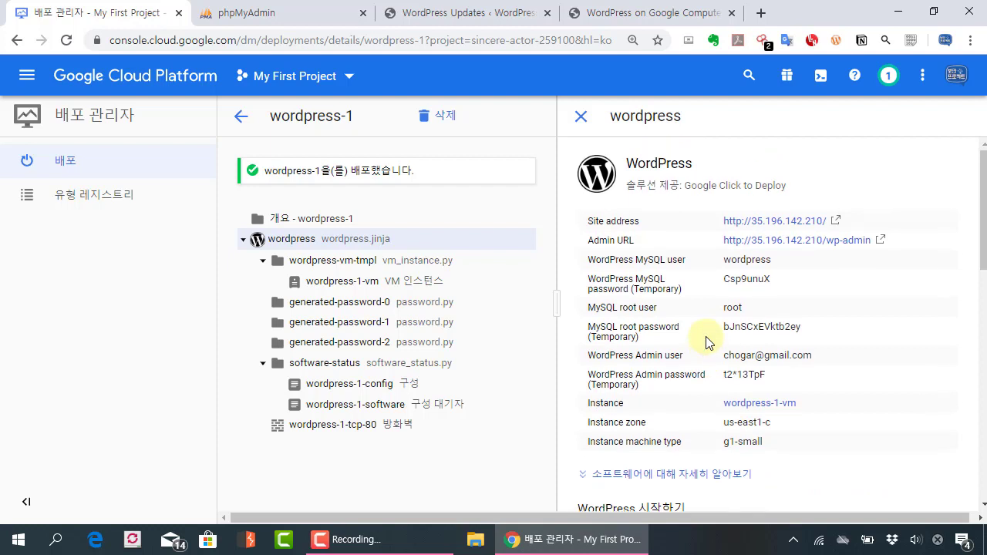